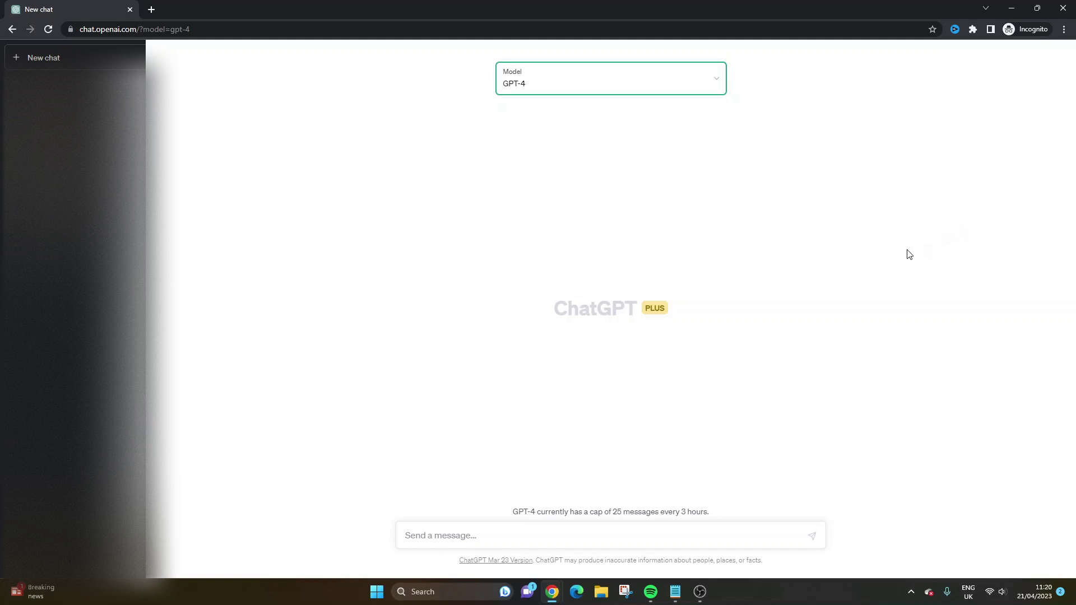
- Confirm GPT-4 as the new chat's model
{"action": "left_click", "coordinate": [599, 81]}
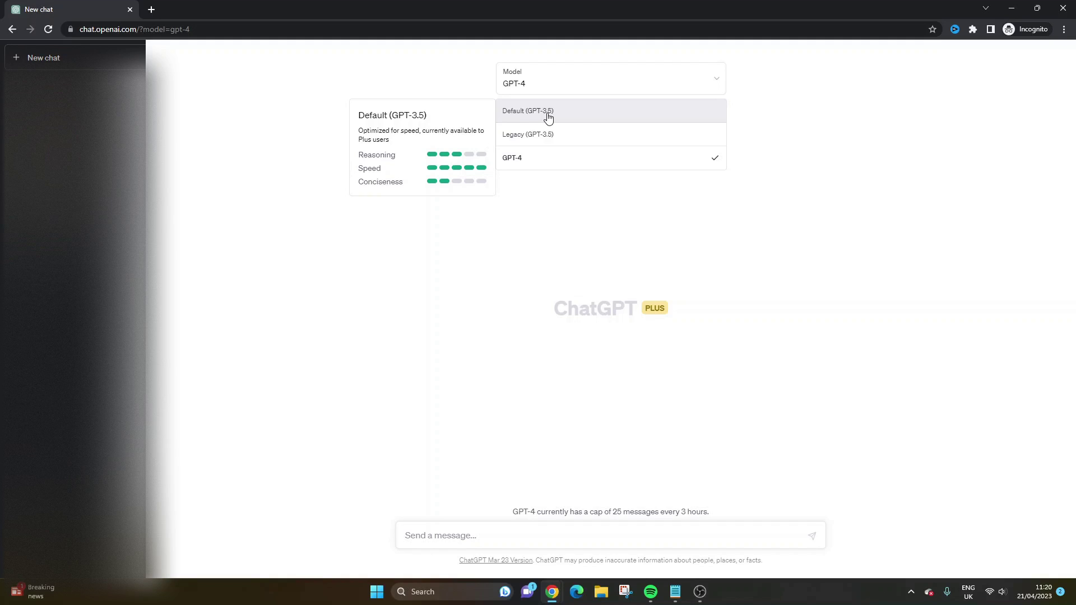
{"action": "left_click", "coordinate": [520, 241]}
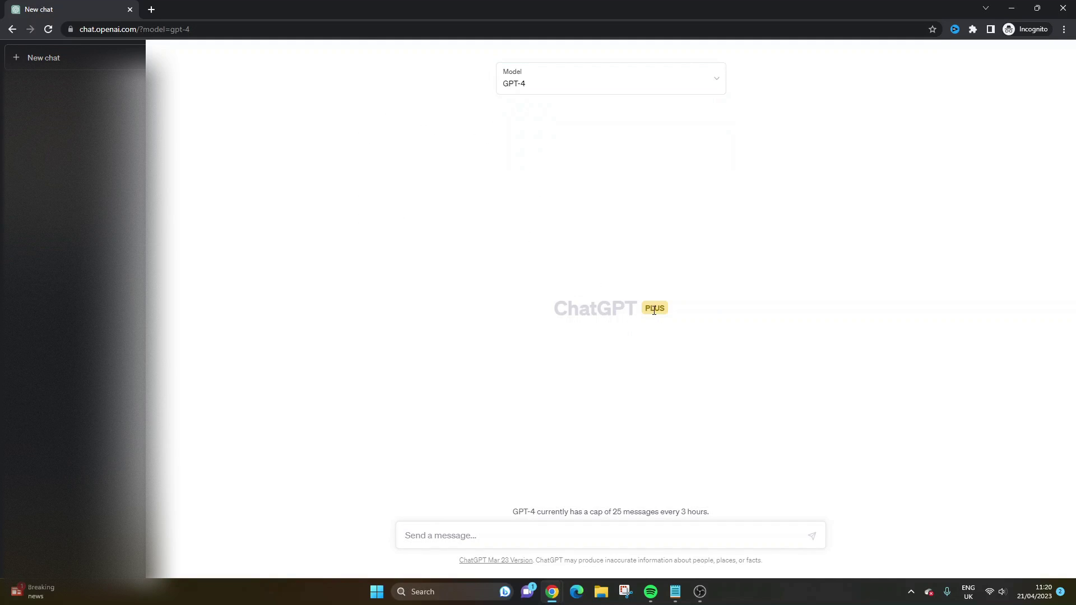
{"action": "double_click", "coordinate": [654, 310]}
{"action": "left_click", "coordinate": [571, 204]}
{"action": "left_click", "coordinate": [556, 76]}
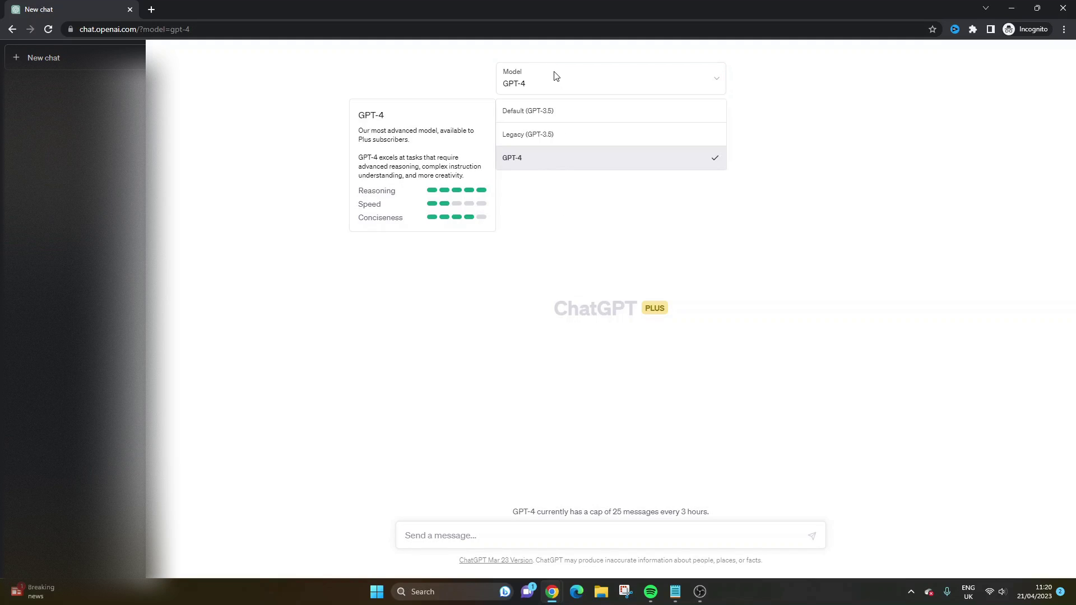
{"action": "left_click", "coordinate": [546, 158]}
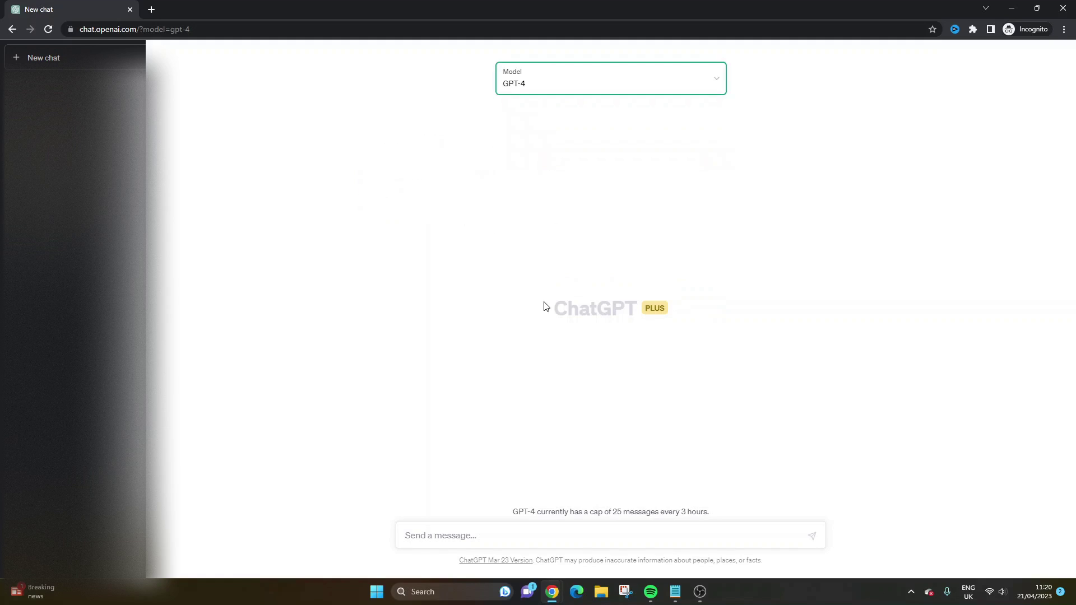
- Ask GPT-4: 'Create a business case template'
{"action": "left_click", "coordinate": [481, 530]}
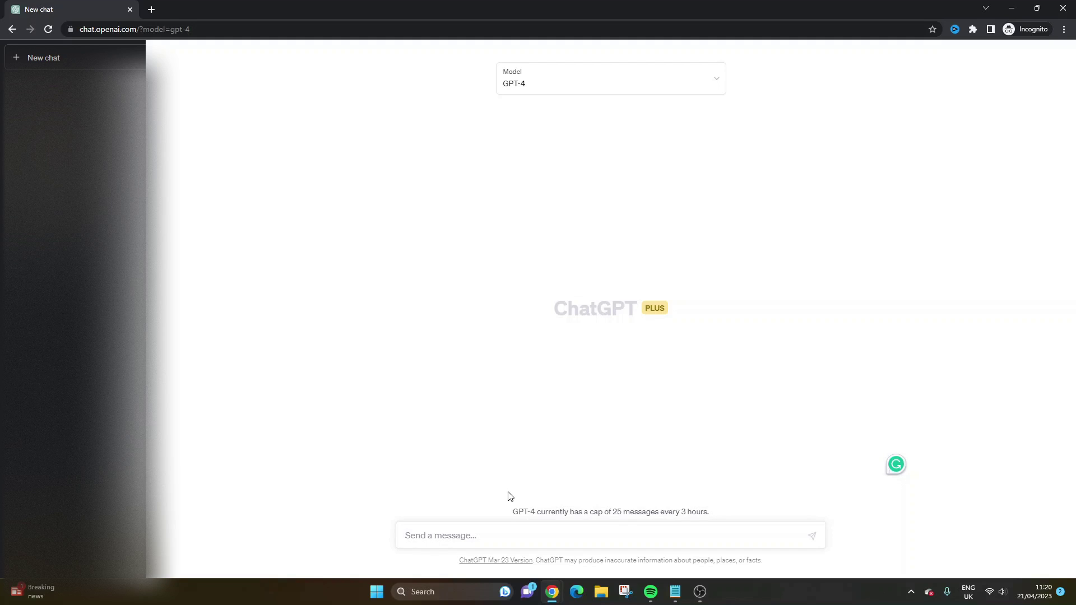
{"action": "key", "text": "Caps_Lock"}
{"action": "type", "text": "Create"}
{"action": "type", "text": "a business case template"}
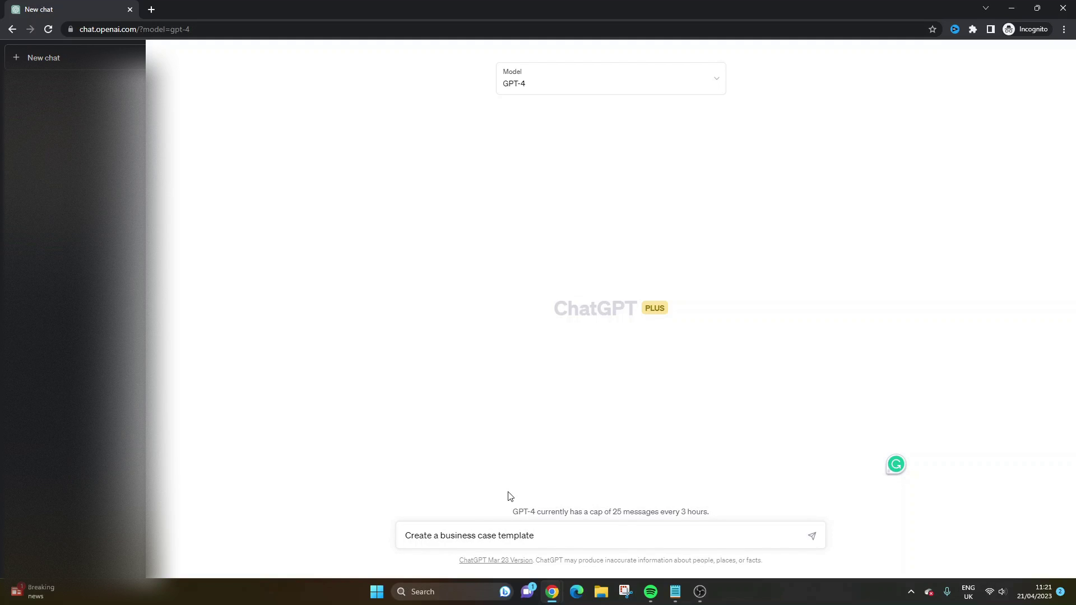
{"action": "key", "text": "Return"}
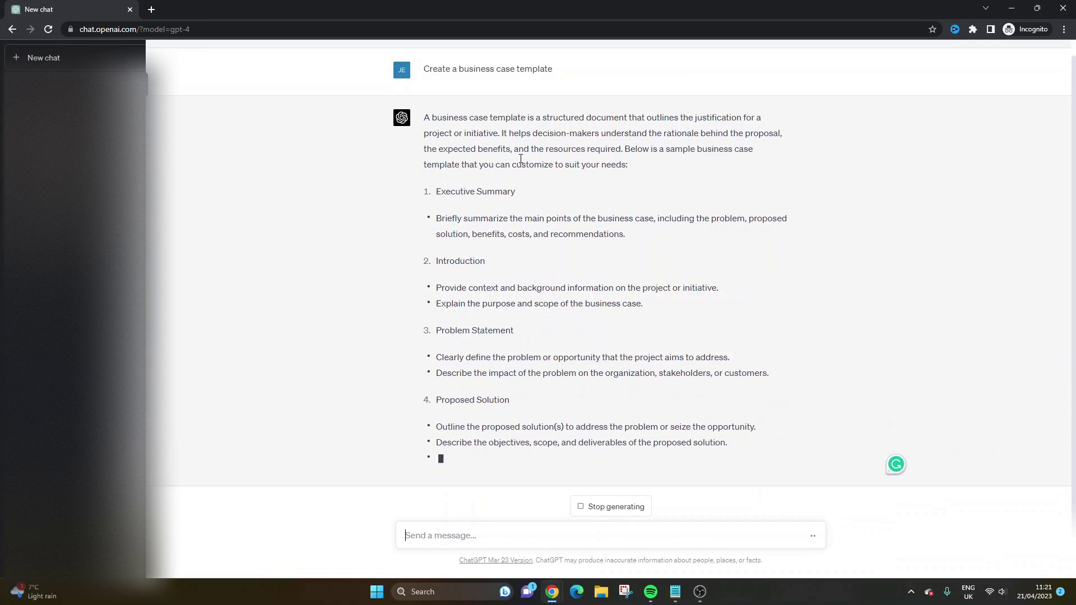
- Read the reply's opening paragraph and Executive Summary section as it streams
{"action": "triple_click", "coordinate": [520, 129]}
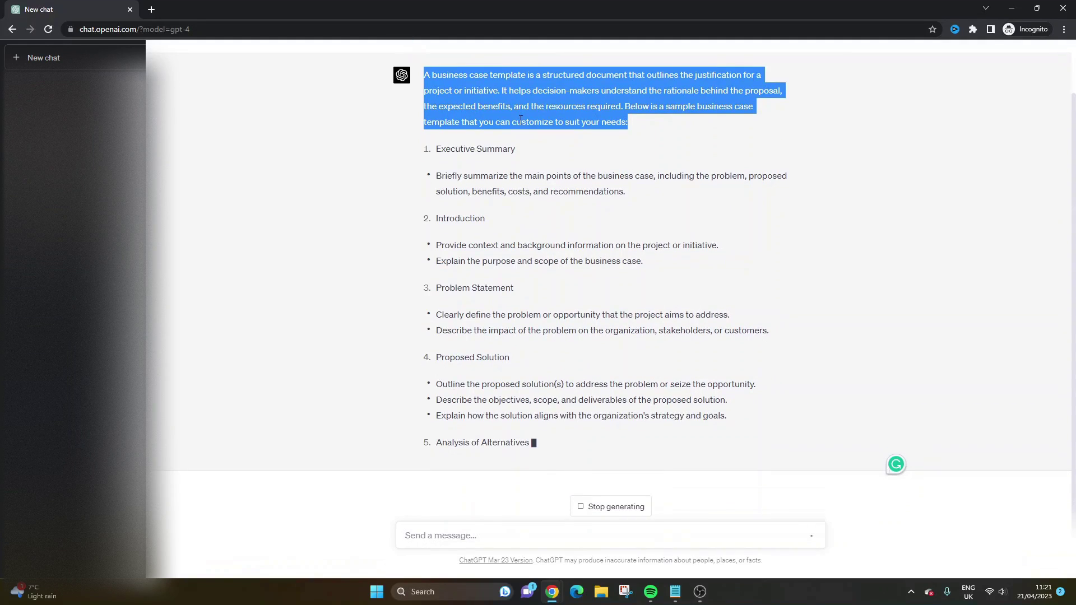
{"action": "scroll", "coordinate": [528, 139], "scroll_direction": "up", "scroll_amount": 1}
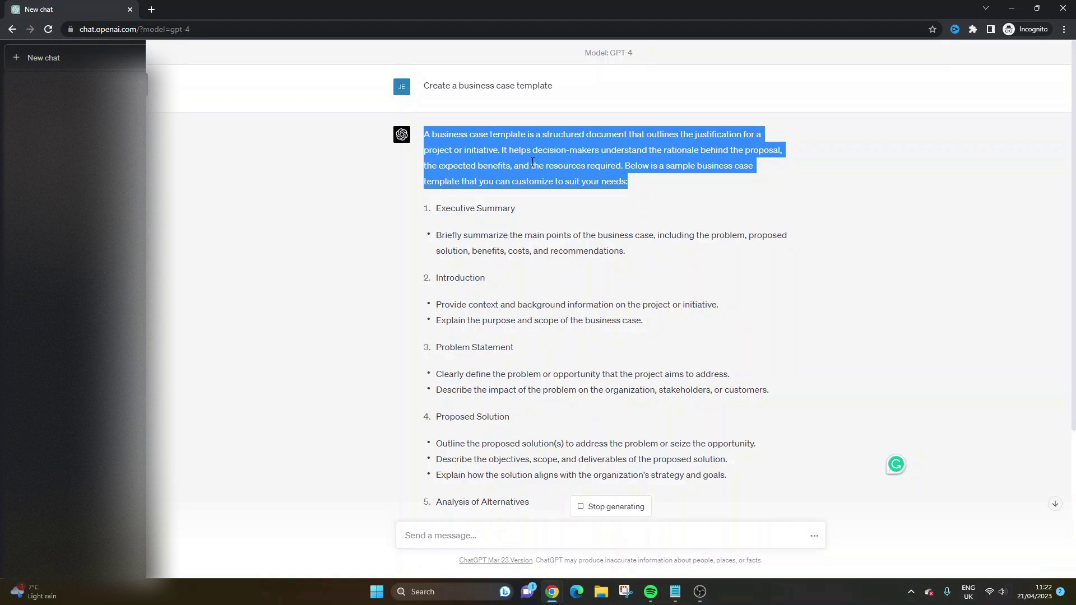
{"action": "left_click", "coordinate": [581, 247]}
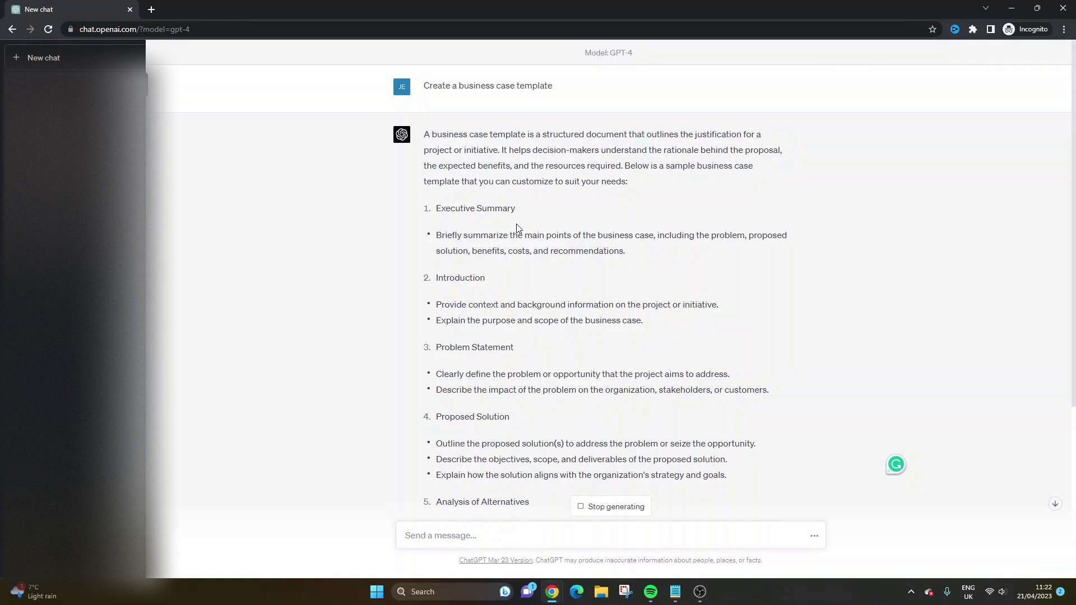
{"action": "left_click_drag", "start_coordinate": [458, 235], "coordinate": [515, 209]}
{"action": "left_click", "coordinate": [445, 209]}
{"action": "triple_click", "coordinate": [534, 235]}
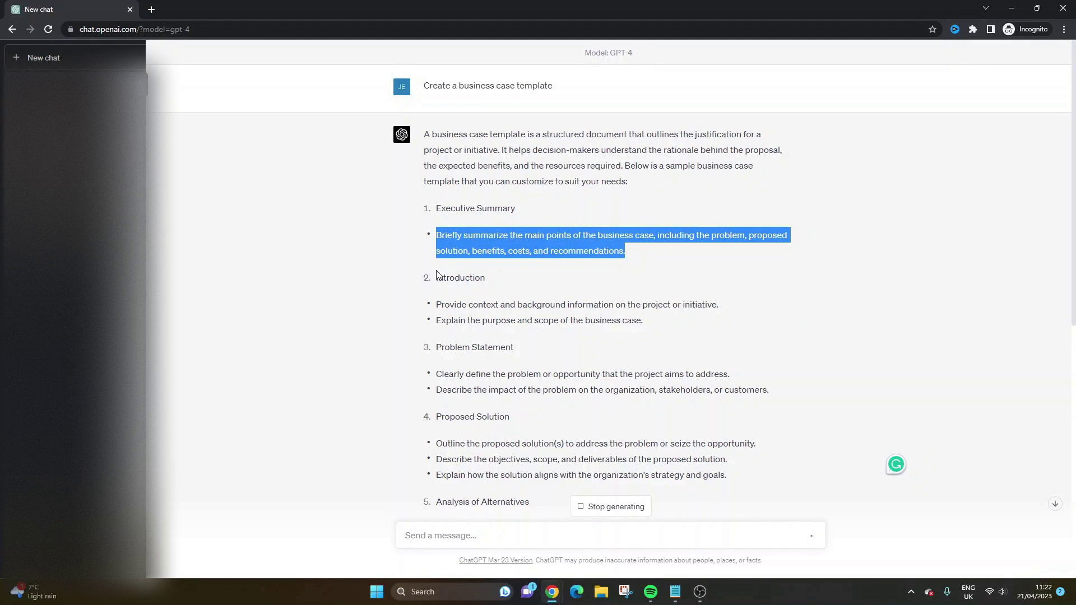
- Review the prompt and the Introduction and Problem Statement sections until the reply finishes
{"action": "triple_click", "coordinate": [516, 90]}
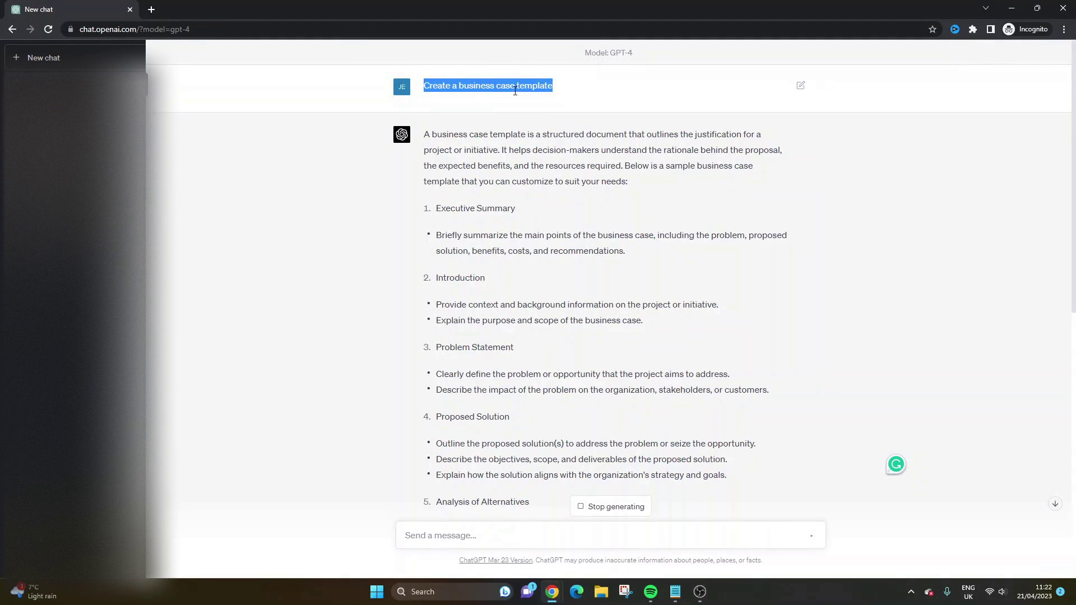
{"action": "left_click", "coordinate": [529, 133]}
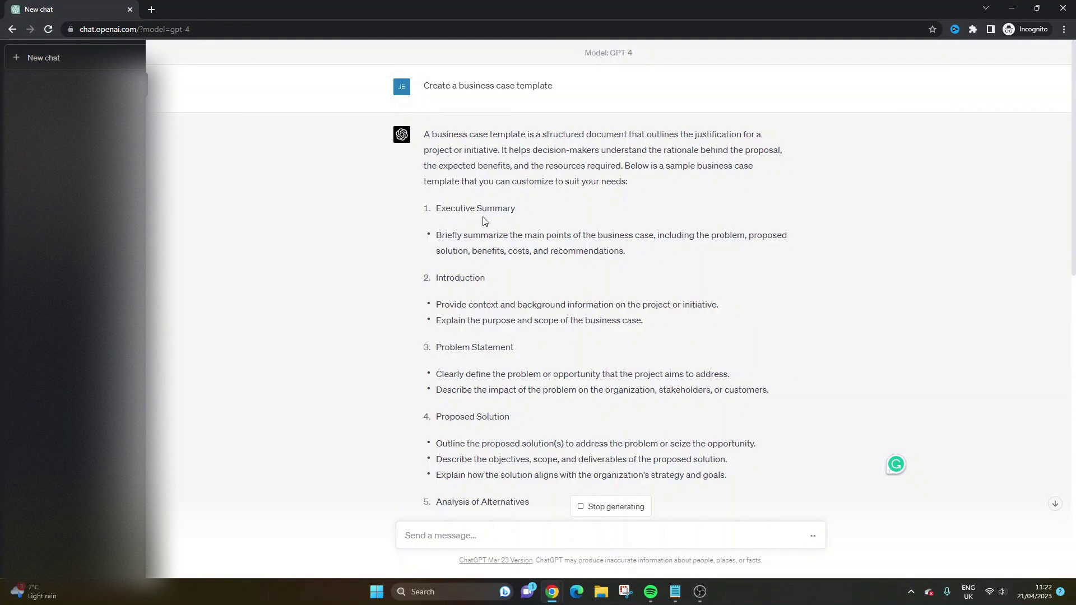
{"action": "triple_click", "coordinate": [491, 233]}
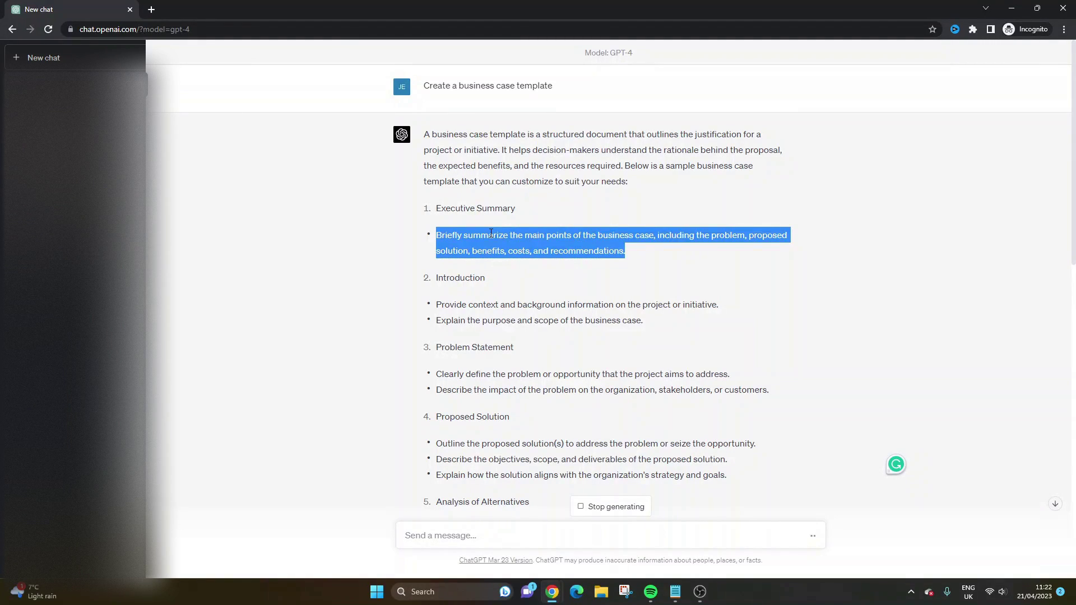
{"action": "double_click", "coordinate": [474, 278]}
{"action": "double_click", "coordinate": [482, 305]}
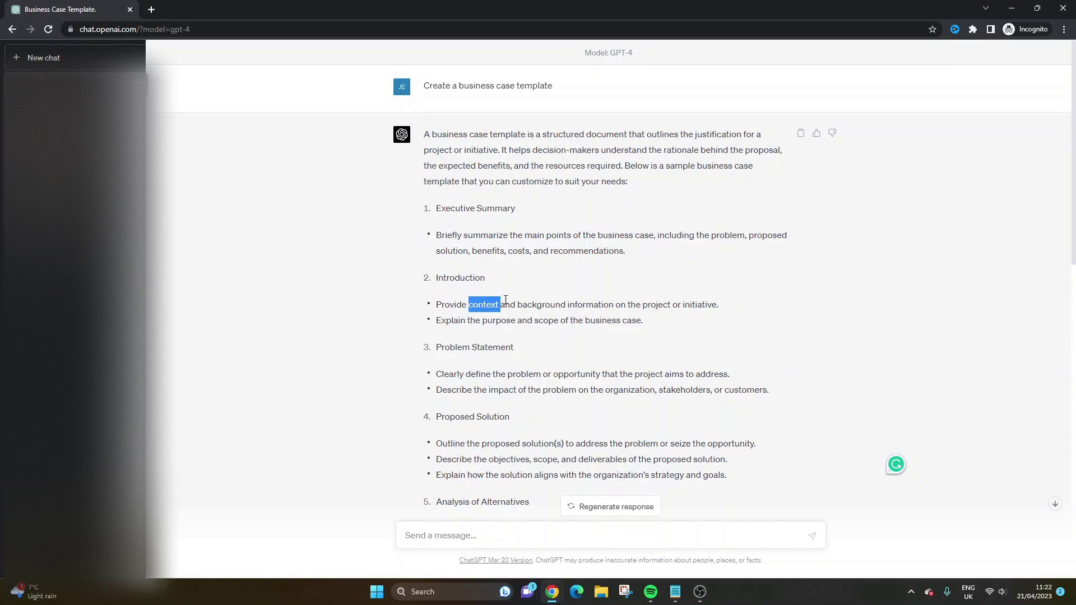
{"action": "triple_click", "coordinate": [505, 300]}
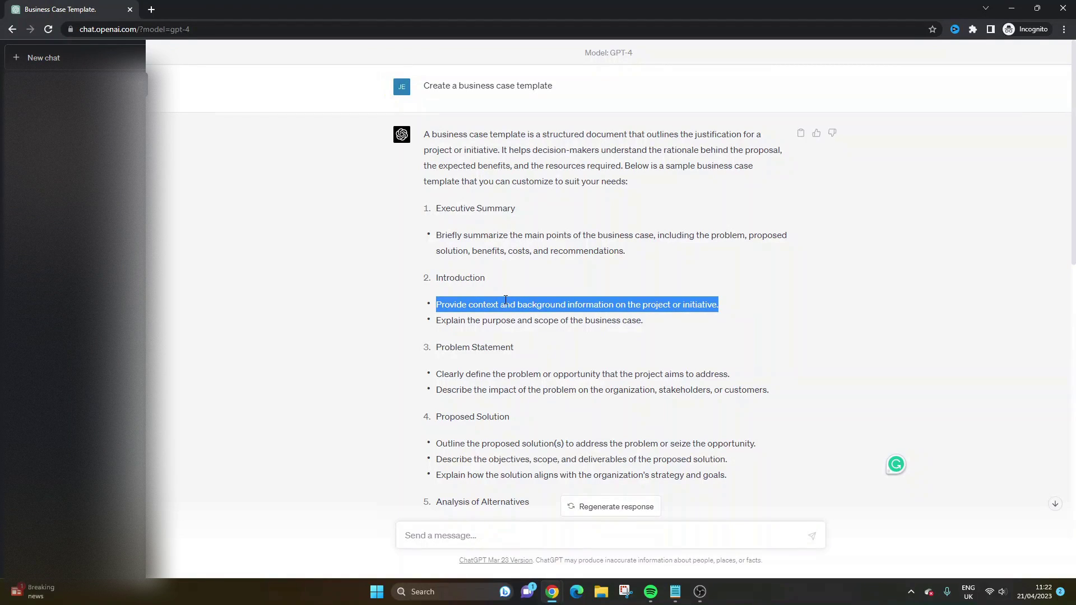
{"action": "triple_click", "coordinate": [500, 346]}
{"action": "scroll", "coordinate": [501, 344], "scroll_direction": "down", "scroll_amount": 1}
{"action": "scroll", "coordinate": [500, 344], "scroll_direction": "down", "scroll_amount": 2}
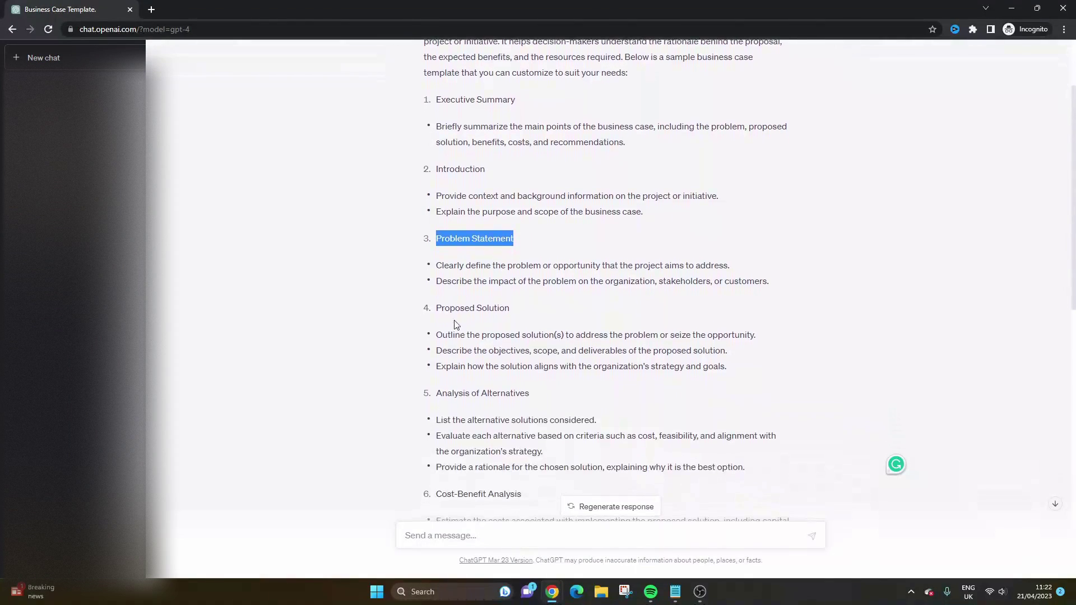
{"action": "triple_click", "coordinate": [478, 323]}
{"action": "scroll", "coordinate": [478, 324], "scroll_direction": "down", "scroll_amount": 2}
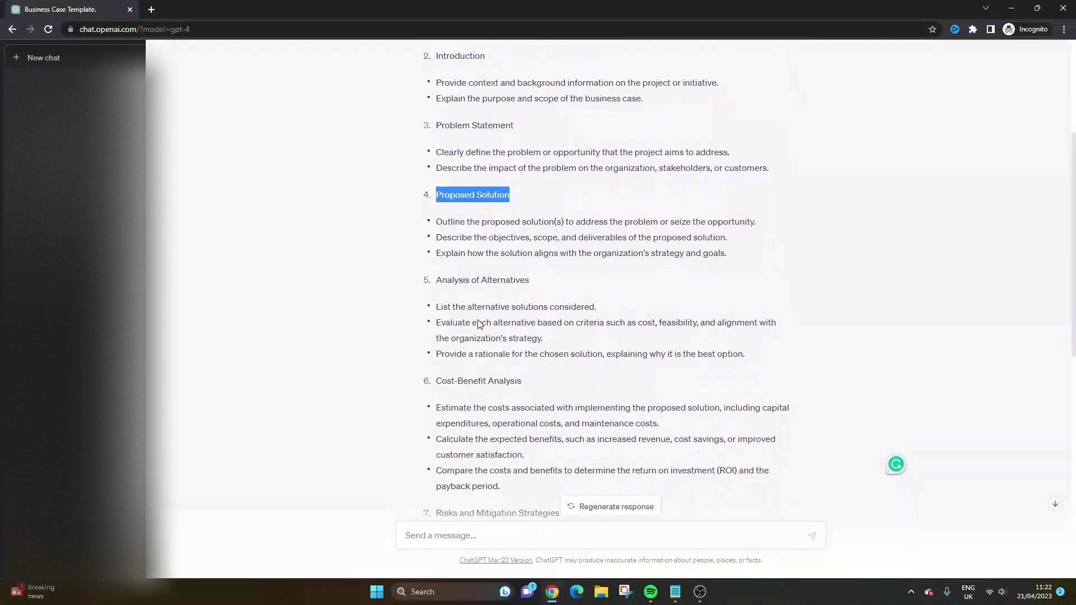
{"action": "triple_click", "coordinate": [483, 273]}
{"action": "scroll", "coordinate": [483, 273], "scroll_direction": "down", "scroll_amount": 2}
{"action": "scroll", "coordinate": [485, 276], "scroll_direction": "down", "scroll_amount": 1}
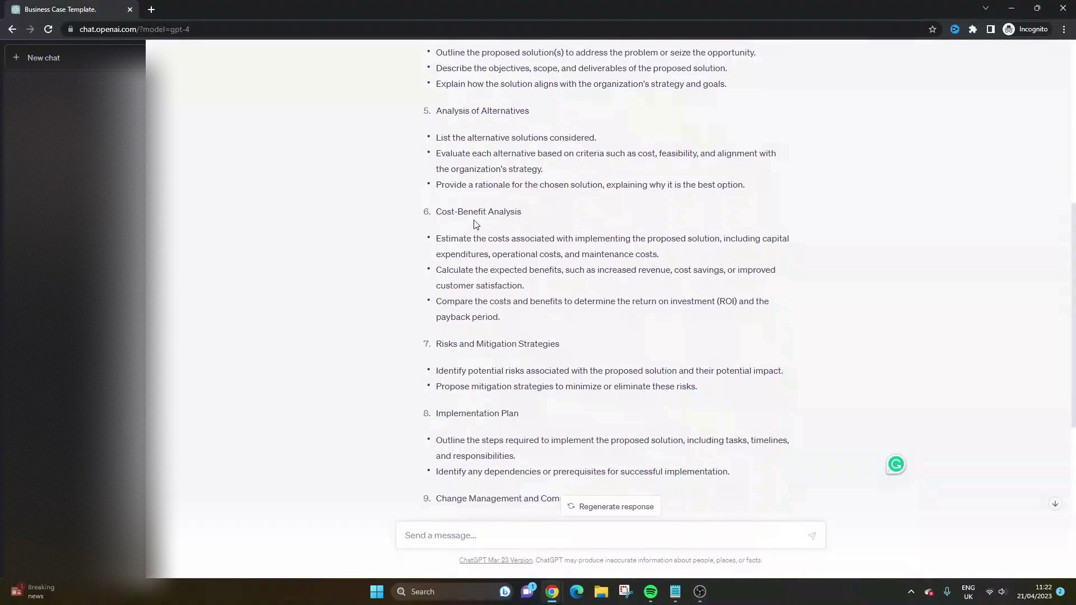
{"action": "triple_click", "coordinate": [473, 220]}
{"action": "triple_click", "coordinate": [475, 210]}
{"action": "scroll", "coordinate": [474, 210], "scroll_direction": "down", "scroll_amount": 3}
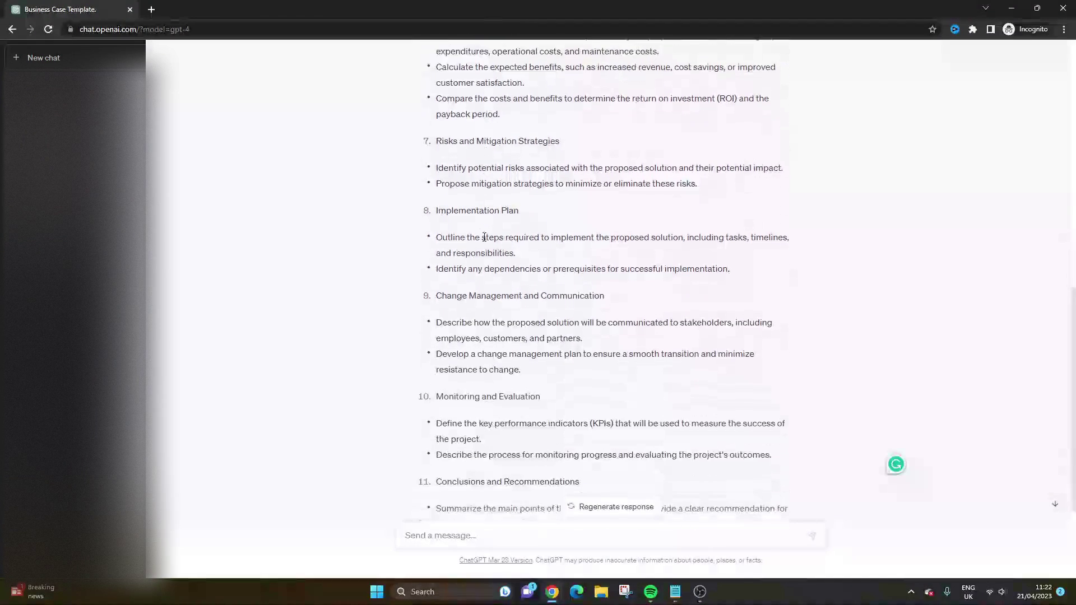
{"action": "triple_click", "coordinate": [481, 119]}
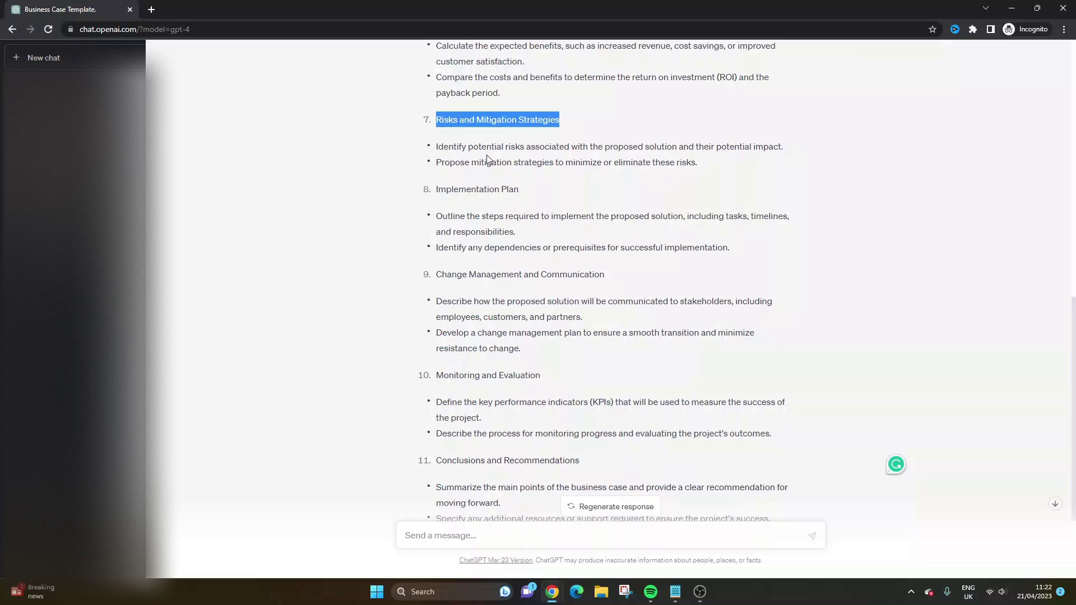
{"action": "triple_click", "coordinate": [480, 190]}
{"action": "scroll", "coordinate": [480, 192], "scroll_direction": "down", "scroll_amount": 2}
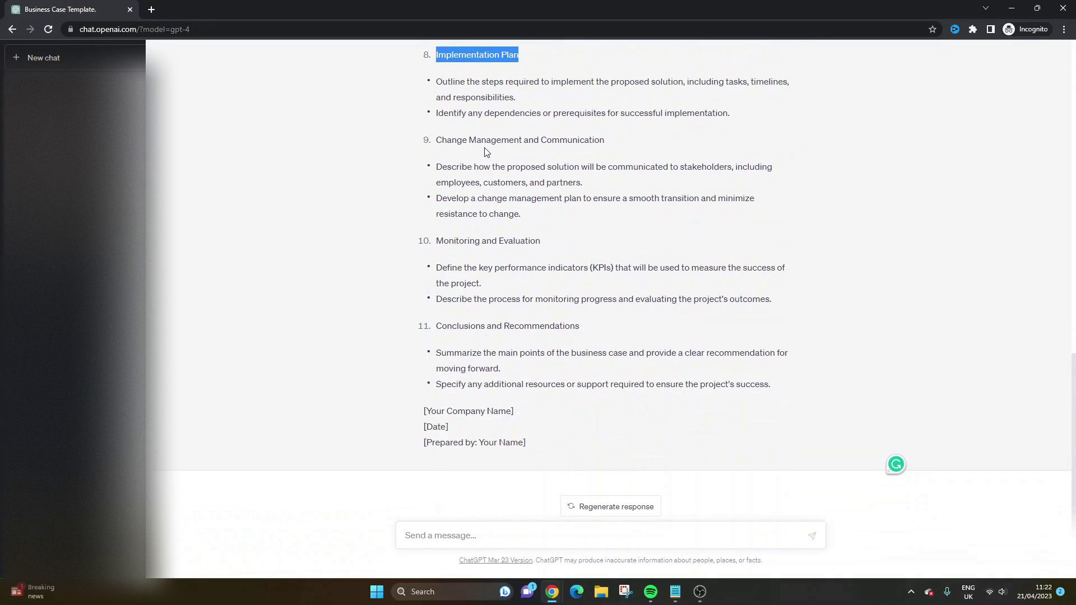
{"action": "triple_click", "coordinate": [484, 141]}
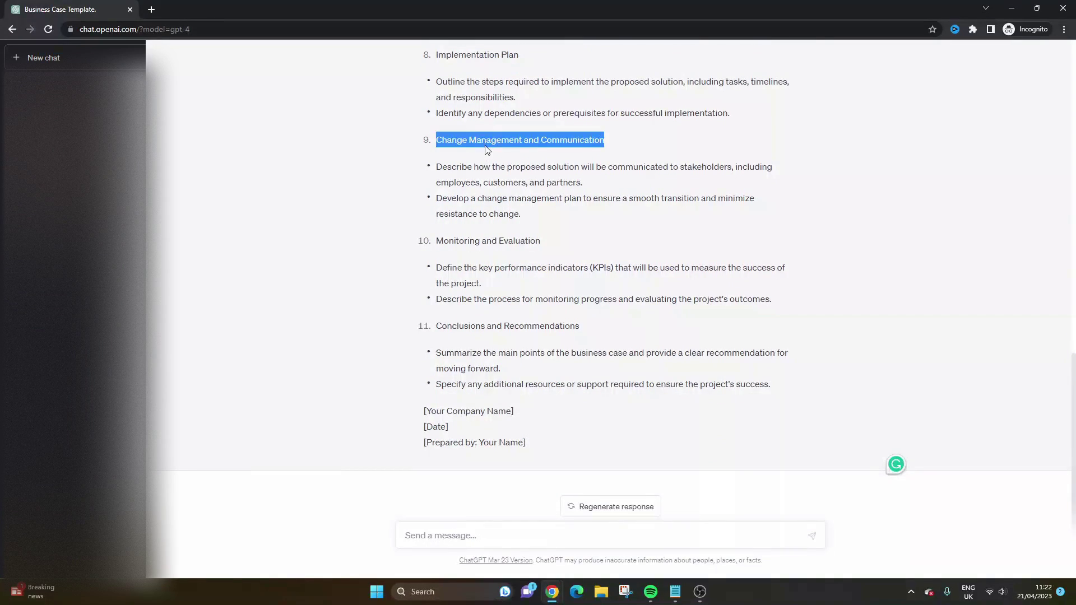
{"action": "triple_click", "coordinate": [489, 243]}
{"action": "triple_click", "coordinate": [501, 326]}
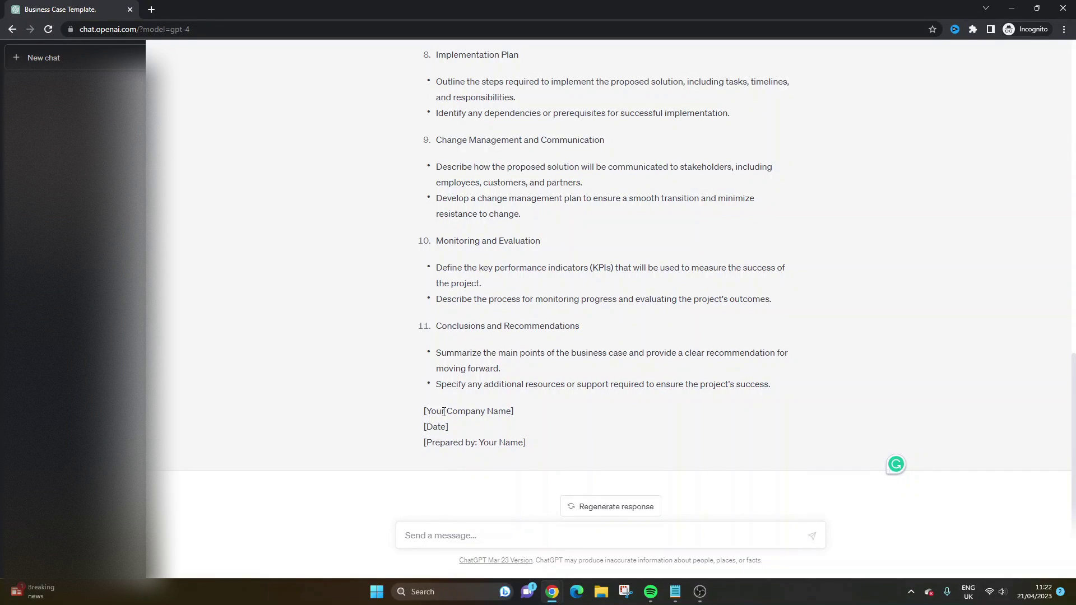
{"action": "scroll", "coordinate": [437, 397], "scroll_direction": "up", "scroll_amount": 20}
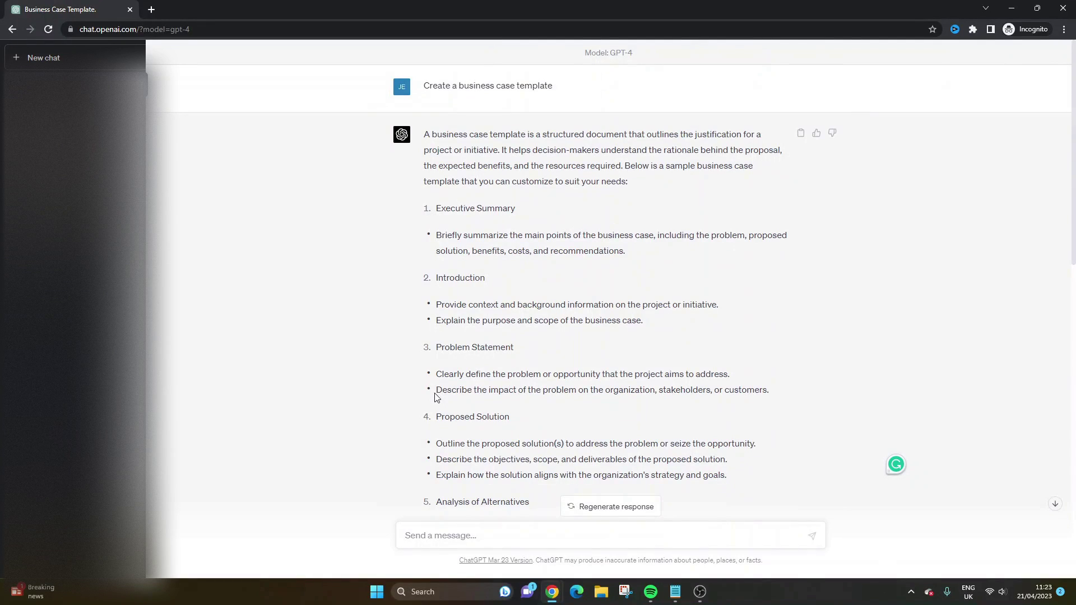
{"action": "scroll", "coordinate": [442, 361], "scroll_direction": "down", "scroll_amount": 2}
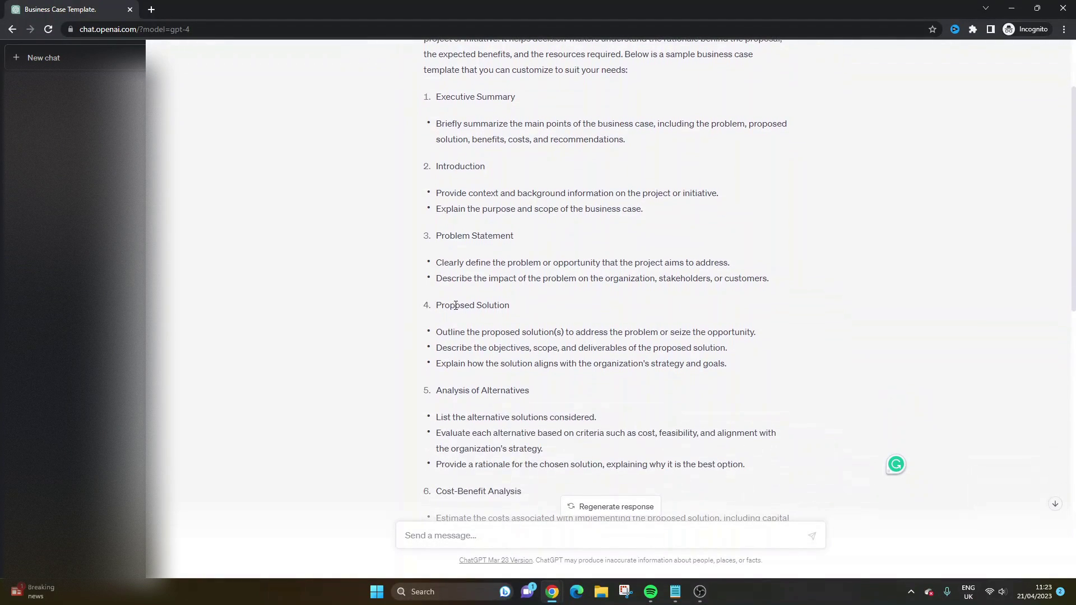
- Send 'Rewrite the business case template, bolding each section'
{"action": "left_click", "coordinate": [457, 540]}
{"action": "type", "text": "Rewr"}
{"action": "key", "text": "BackSpace"}
{"action": "type", "text": "rite the business case template, "}
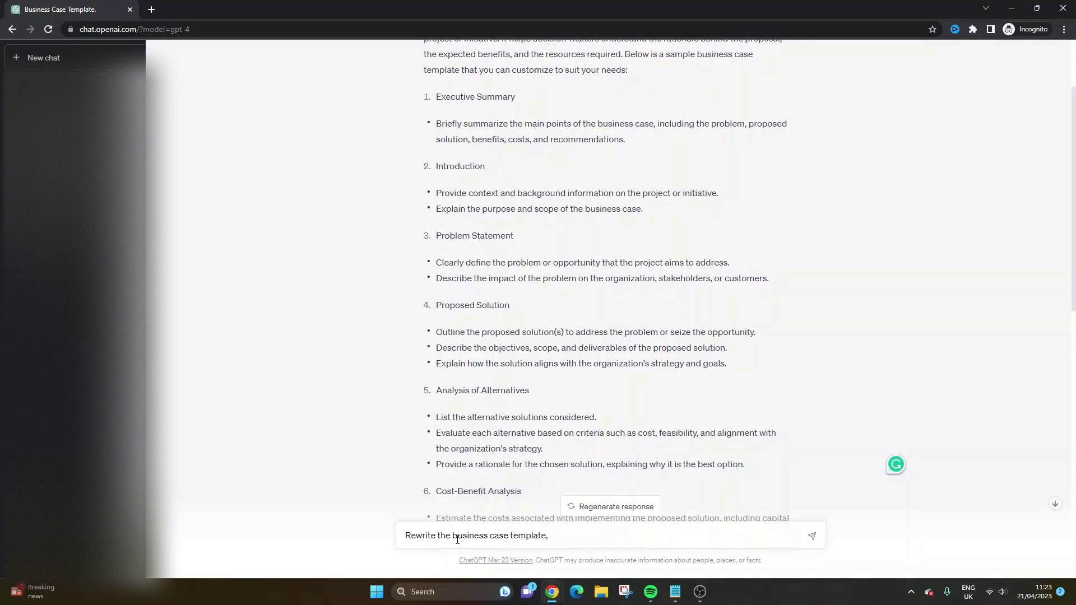
{"action": "type", "text": "bling s"}
{"action": "key", "text": "BackSpace"}
{"action": "key", "text": "BackSpace"}
{"action": "key", "text": "BackSpace"}
{"action": "key", "text": "BackSpace"}
{"action": "key", "text": "BackSpace"}
{"action": "type", "text": "ding each secyio"}
{"action": "key", "text": "BackSpace"}
{"action": "key", "text": "BackSpace"}
{"action": "key", "text": "BackSpace"}
{"action": "type", "text": "t"}
{"action": "key", "text": "Return"}
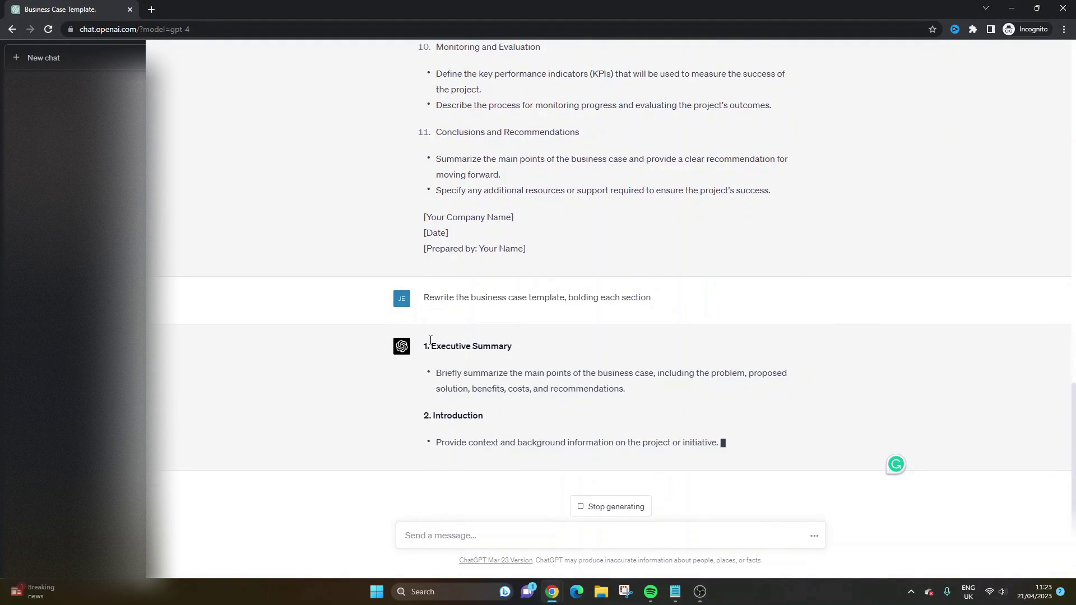
- Copy the bold Executive Summary through Introduction text from the rewrite
{"action": "left_click_drag", "start_coordinate": [426, 331], "coordinate": [504, 363]}
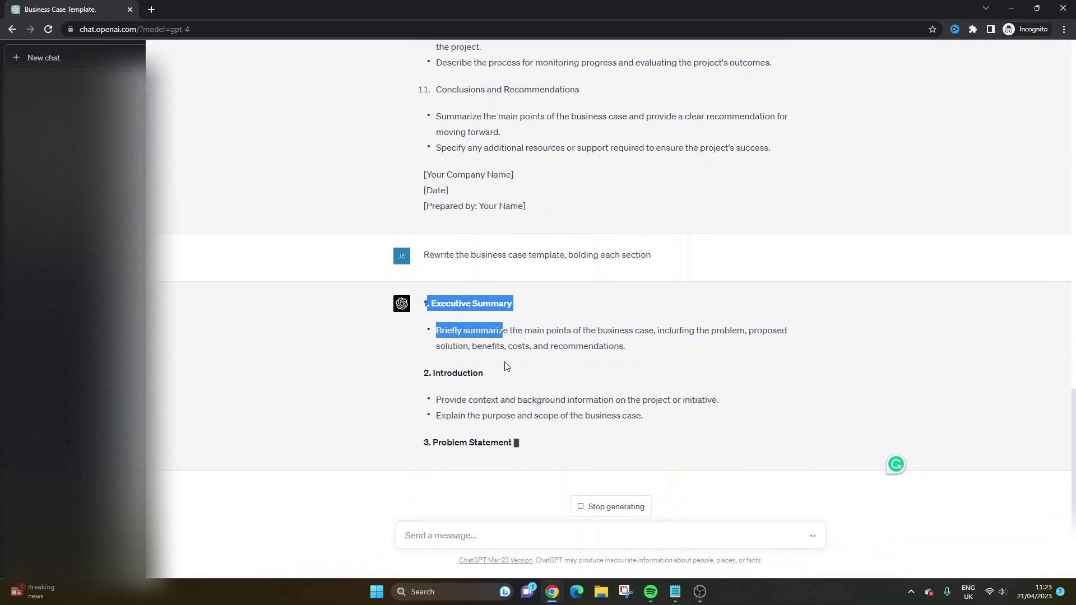
{"action": "left_click", "coordinate": [513, 324]}
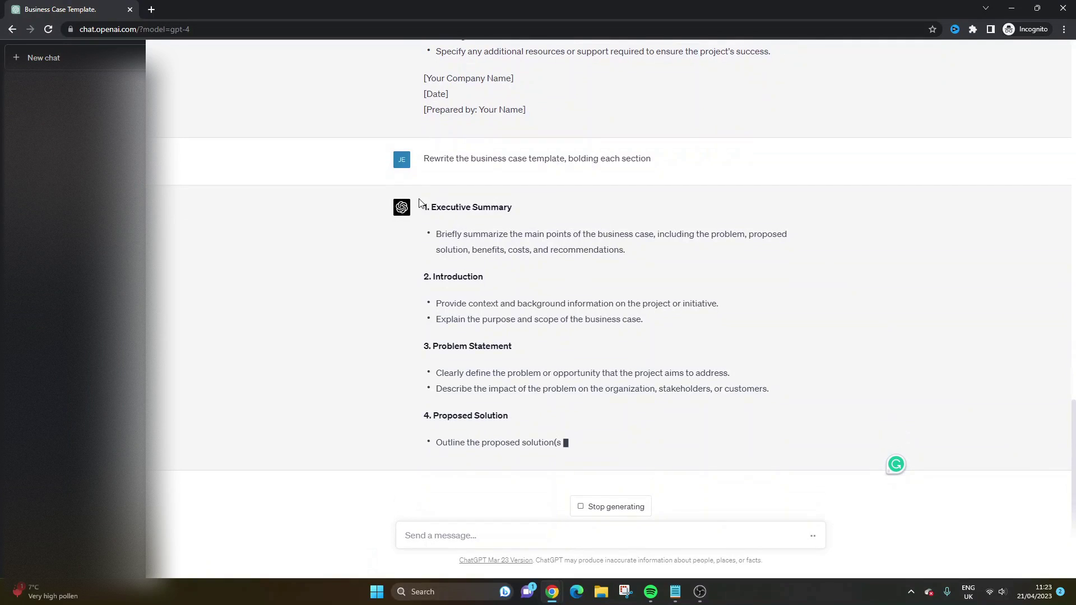
{"action": "left_click_drag", "start_coordinate": [425, 206], "coordinate": [668, 426]}
{"action": "right_click", "coordinate": [501, 283]}
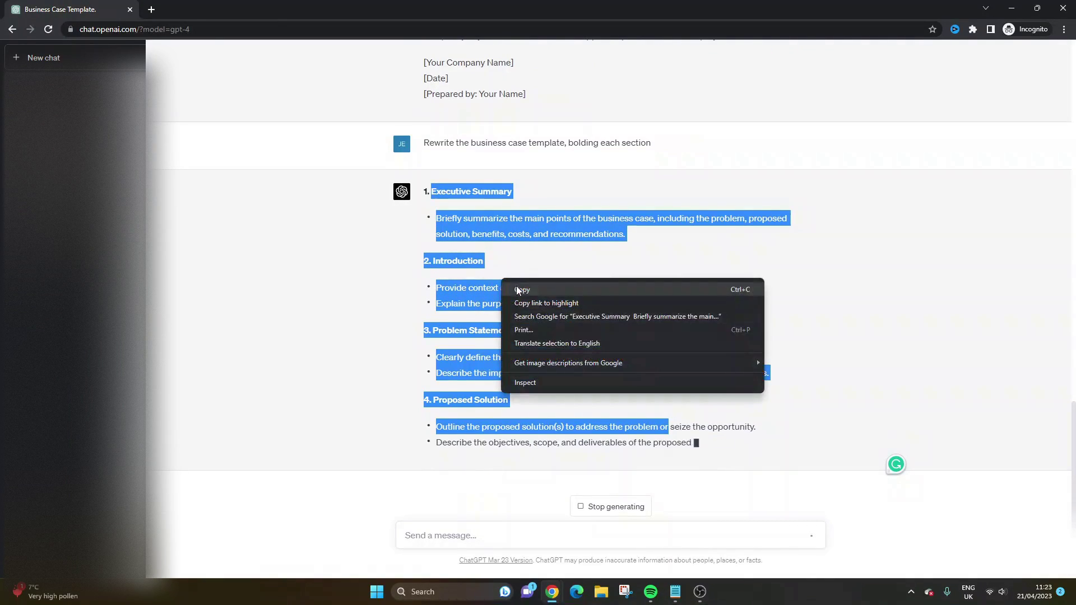
{"action": "left_click", "coordinate": [525, 288]}
- Stop the rewrite partway through section 5, Analysis of Alternatives
{"action": "scroll", "coordinate": [754, 217], "scroll_direction": "up", "scroll_amount": 4}
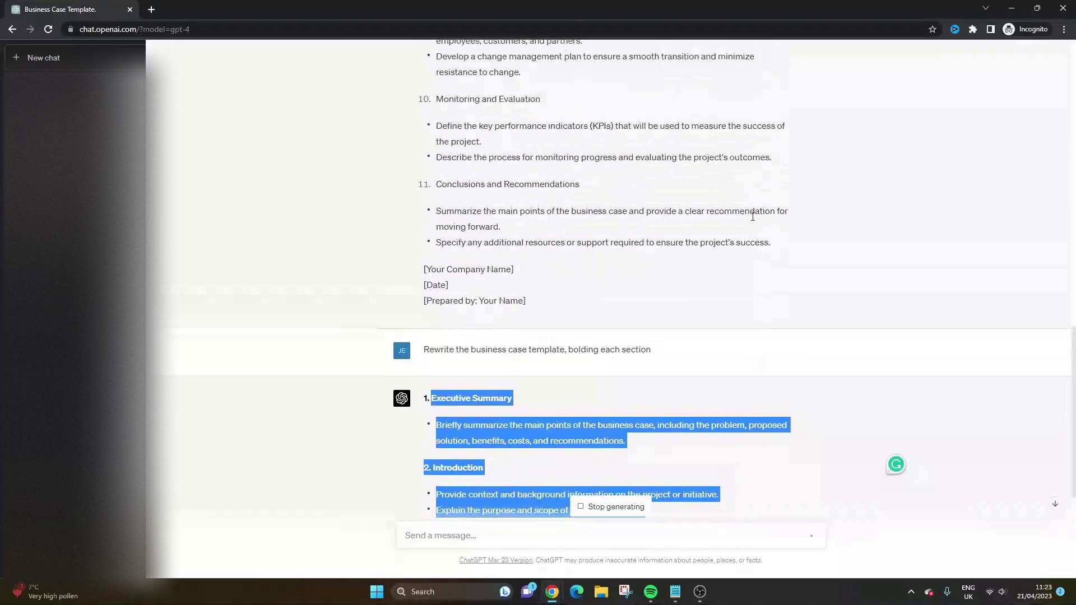
{"action": "scroll", "coordinate": [744, 213], "scroll_direction": "down", "scroll_amount": 5}
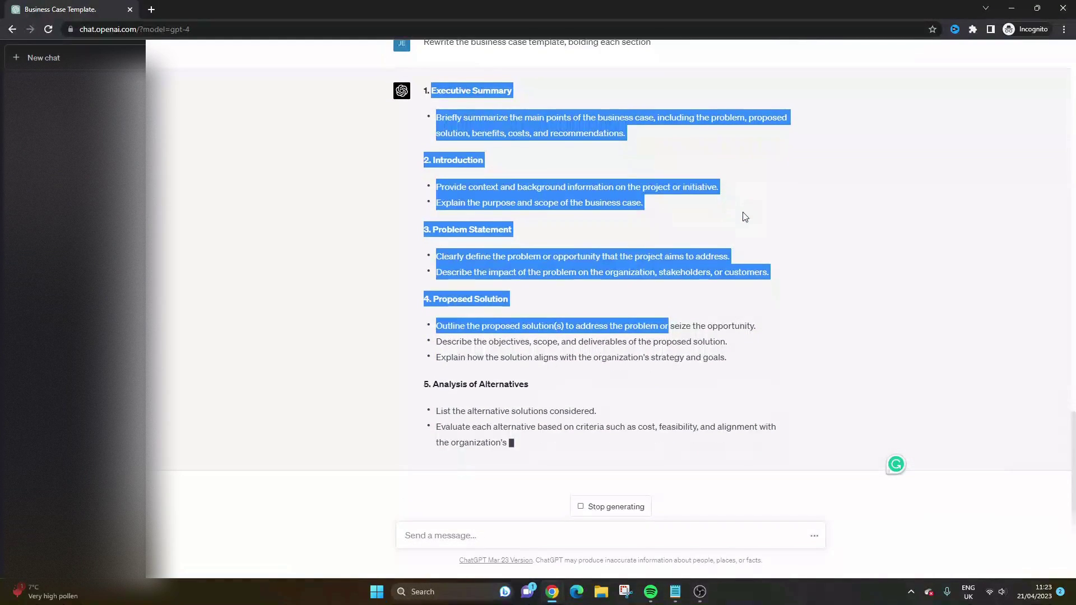
{"action": "left_click", "coordinate": [591, 508]}
{"action": "left_click", "coordinate": [541, 529]}
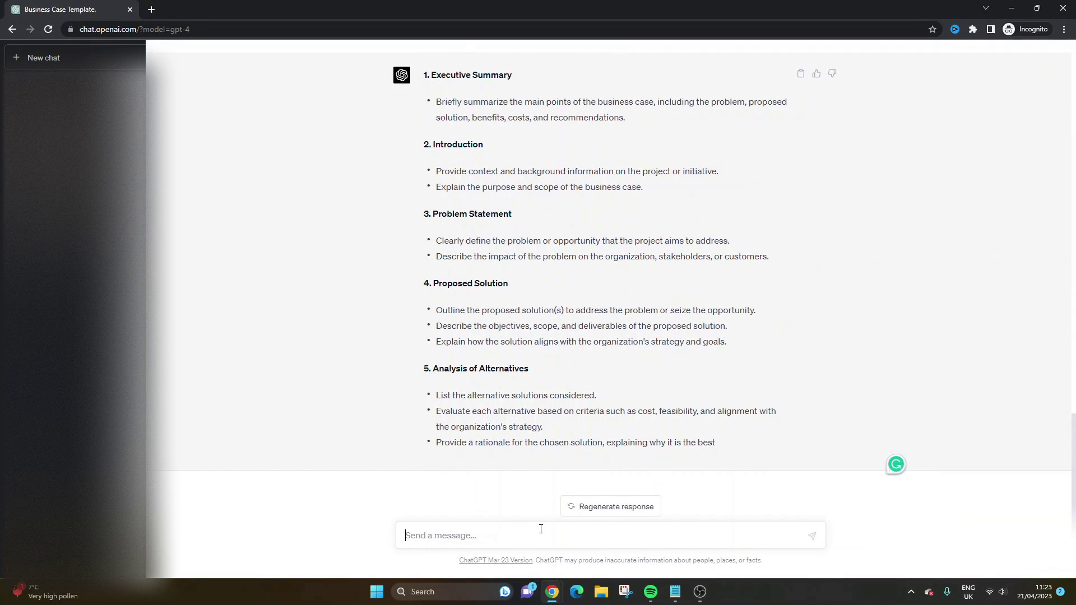
- Request 'Create a formatted business case with bolded sections', stopping the reply in Problem Statement
{"action": "type", "text": "Create a busine"}
{"action": "key", "text": "BackSpace"}
{"action": "key", "text": "BackSpace"}
{"action": "key", "text": "BackSpace"}
{"action": "key", "text": "BackSpace"}
{"action": "key", "text": "BackSpace"}
{"action": "key", "text": "BackSpace"}
{"action": "type", "text": "al"}
{"action": "key", "text": "BackSpace"}
{"action": "key", "text": "BackSpace"}
{"action": "key", "text": "BackSpace"}
{"action": "type", "text": "formatted business case witj "}
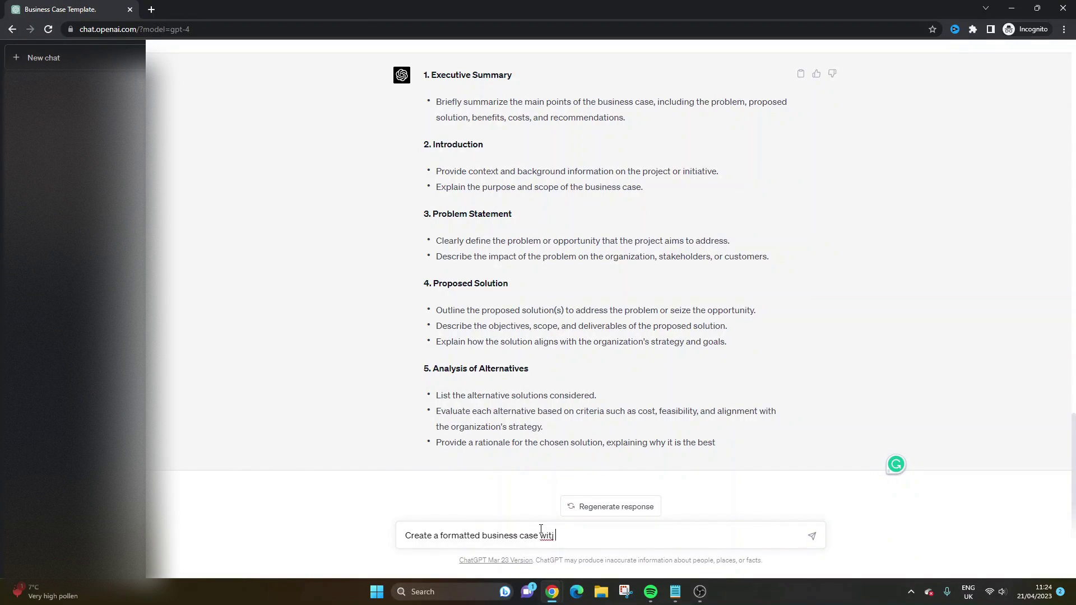
{"action": "type", "text": "bolded sections"}
{"action": "key", "text": "Return"}
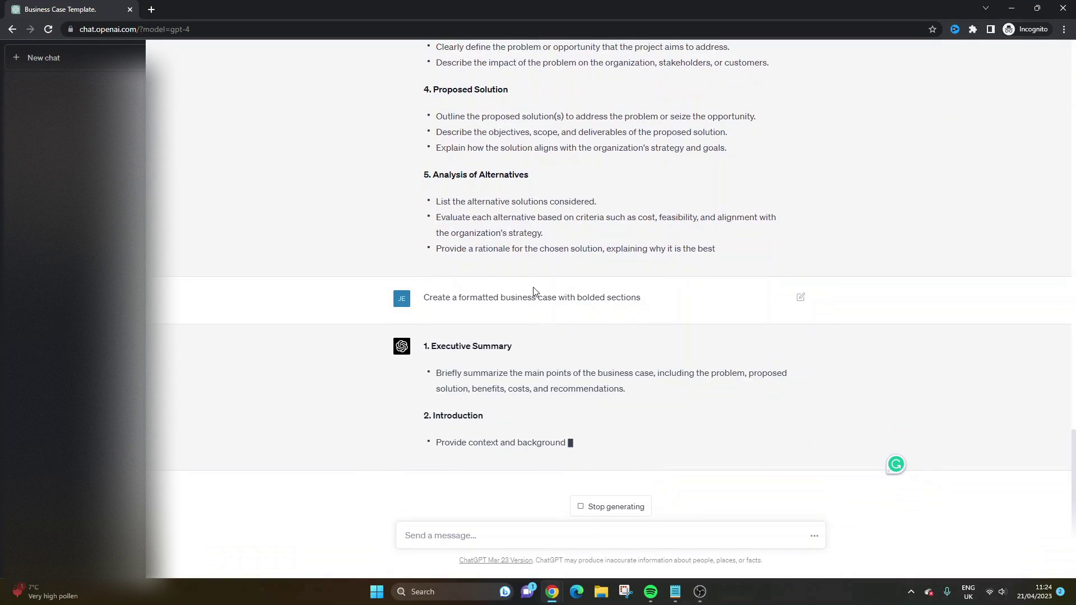
{"action": "triple_click", "coordinate": [535, 296]}
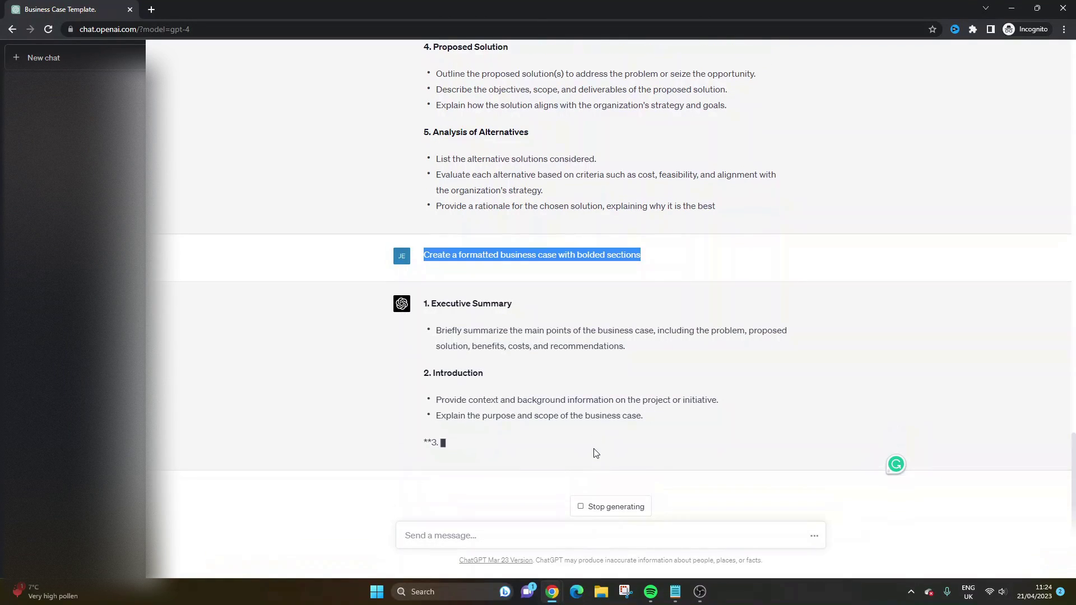
{"action": "left_click", "coordinate": [609, 507]}
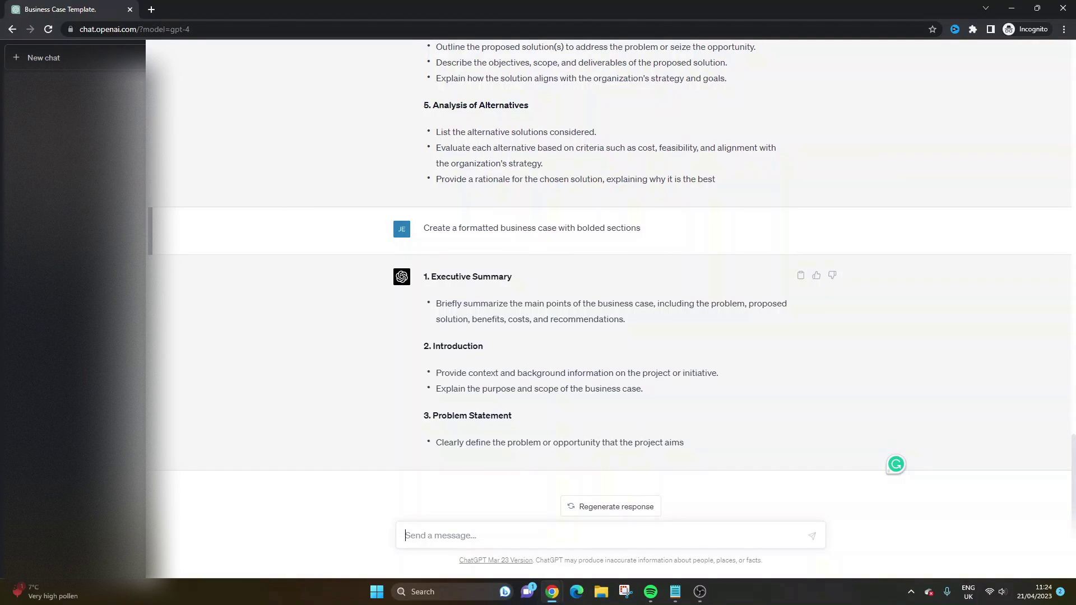
- Start a new chat using the GPT-4 model
{"action": "left_click", "coordinate": [89, 67]}
{"action": "left_click", "coordinate": [552, 78]}
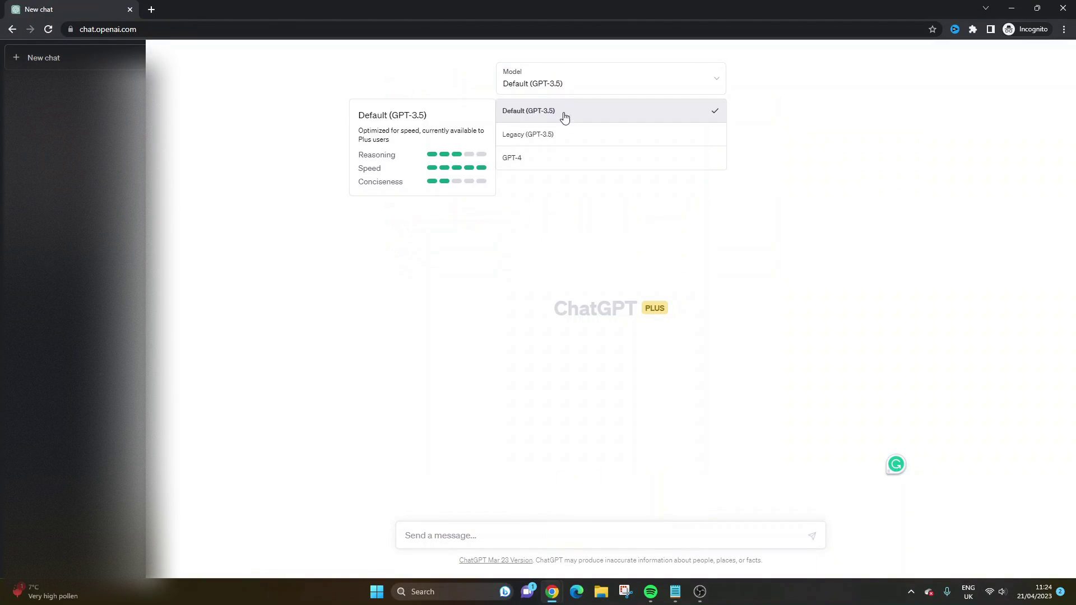
{"action": "left_click", "coordinate": [538, 154]}
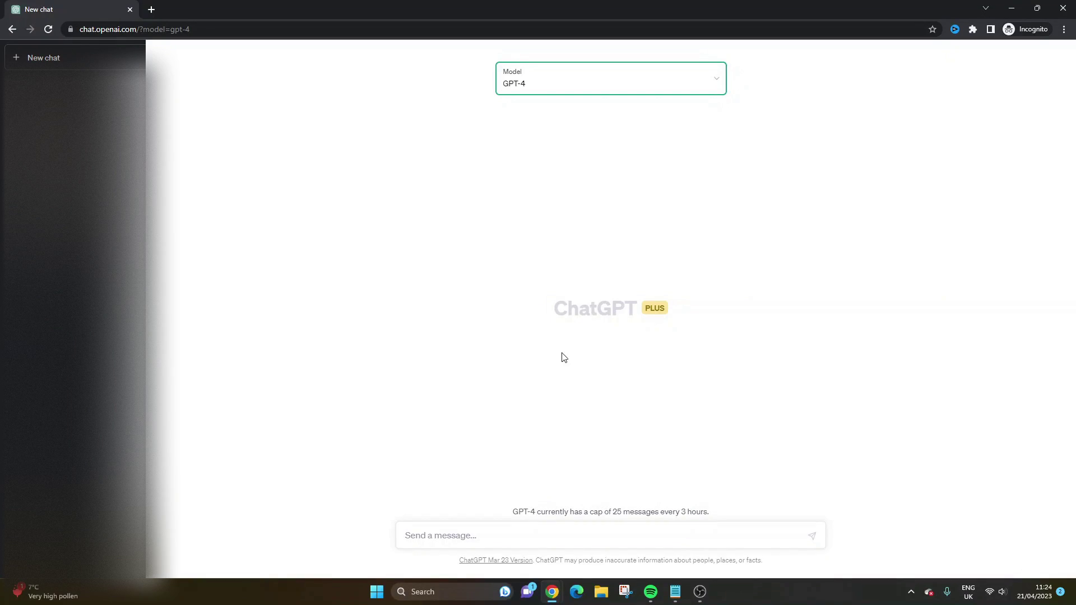
- Ask for an example business case for a software project
{"action": "left_click", "coordinate": [596, 534]}
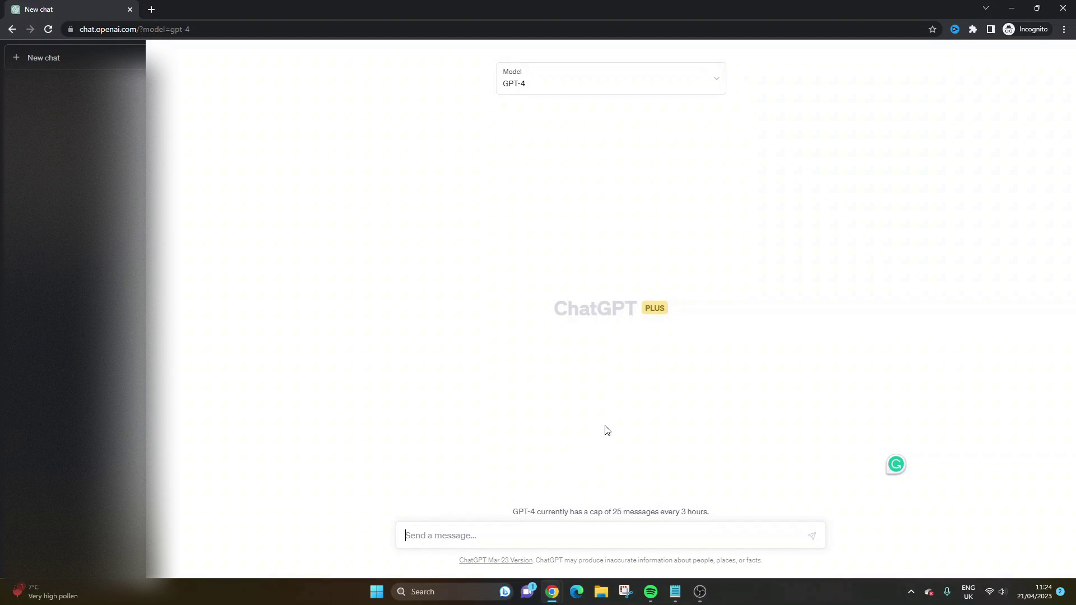
{"action": "type", "text": "Create an example busine"}
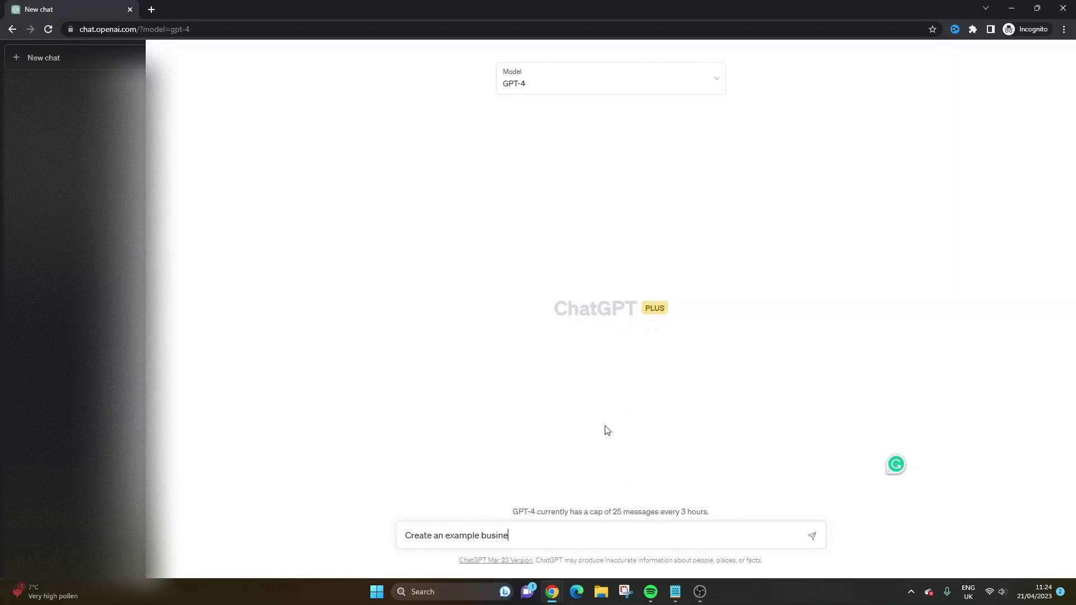
{"action": "type", "text": "ss case for a software prkj"}
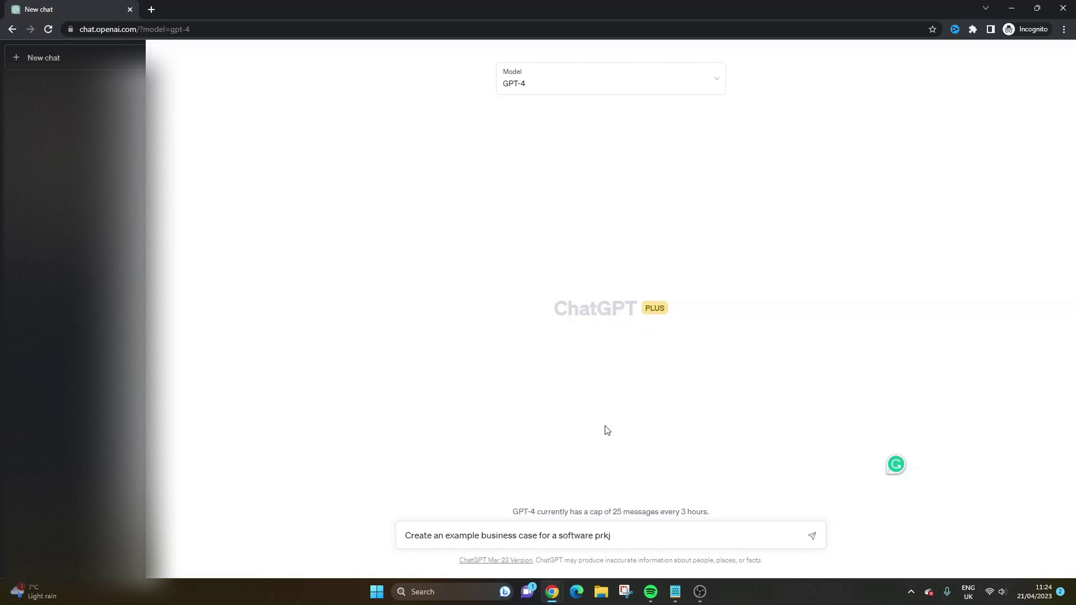
{"action": "type", "text": "ject"}
{"action": "key", "text": "Return"}
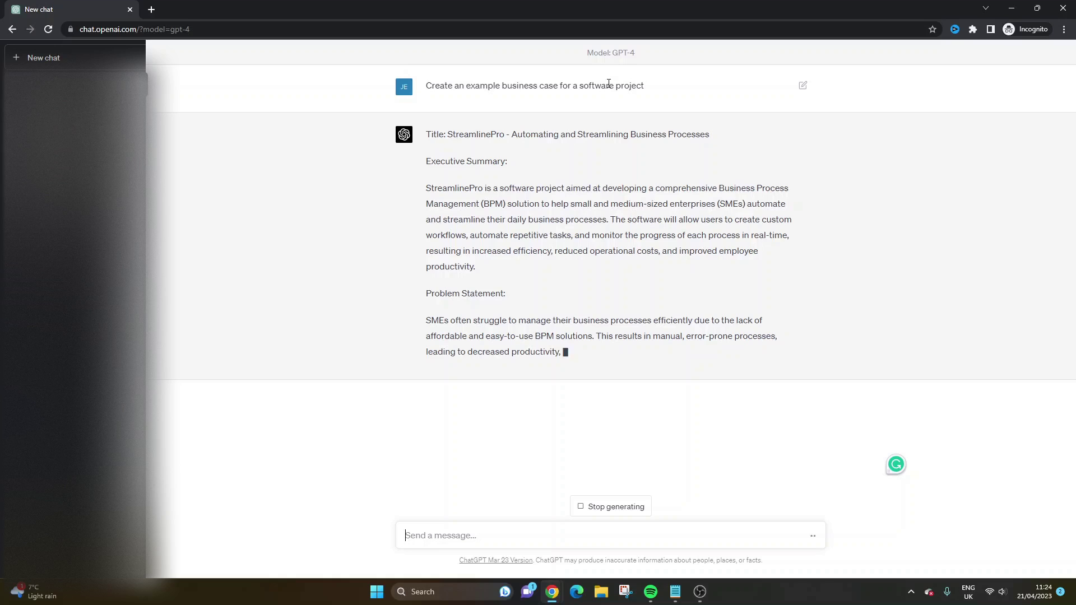
- Inspect the prompt and the StreamlinePro Problem Statement while the reply finishes
{"action": "double_click", "coordinate": [597, 86]}
{"action": "right_click", "coordinate": [607, 88]}
{"action": "key", "text": "Escape"}
{"action": "left_click", "coordinate": [615, 109]}
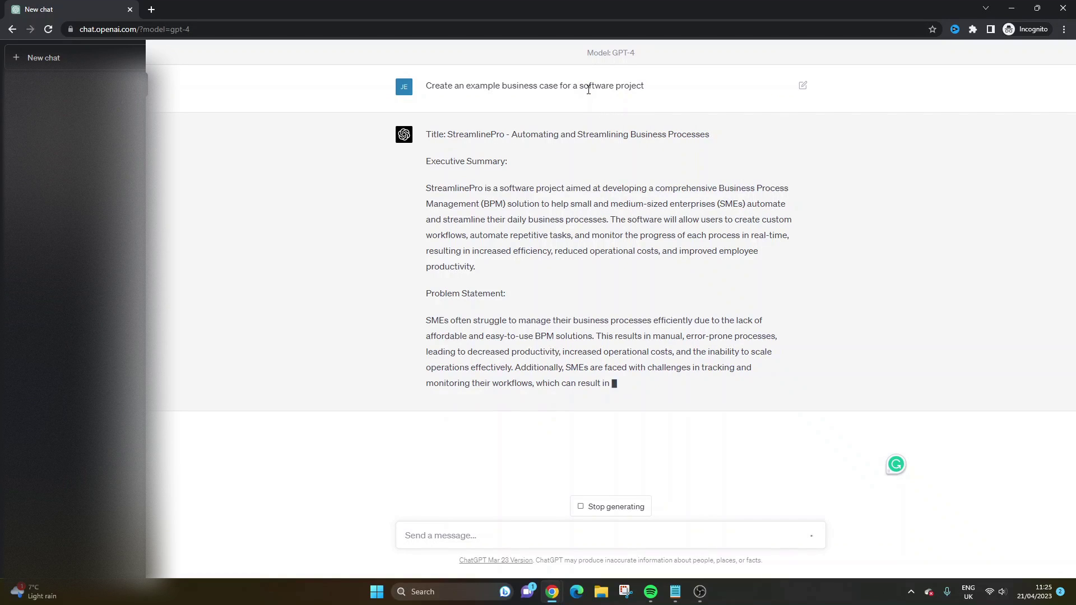
{"action": "triple_click", "coordinate": [532, 83]}
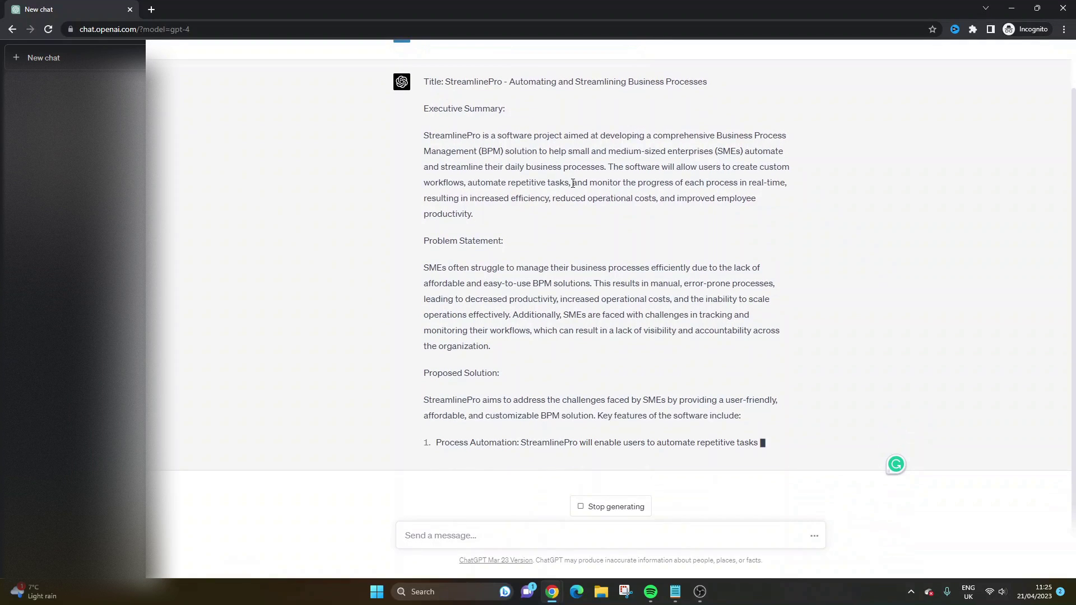
{"action": "scroll", "coordinate": [573, 185], "scroll_direction": "up", "scroll_amount": 1}
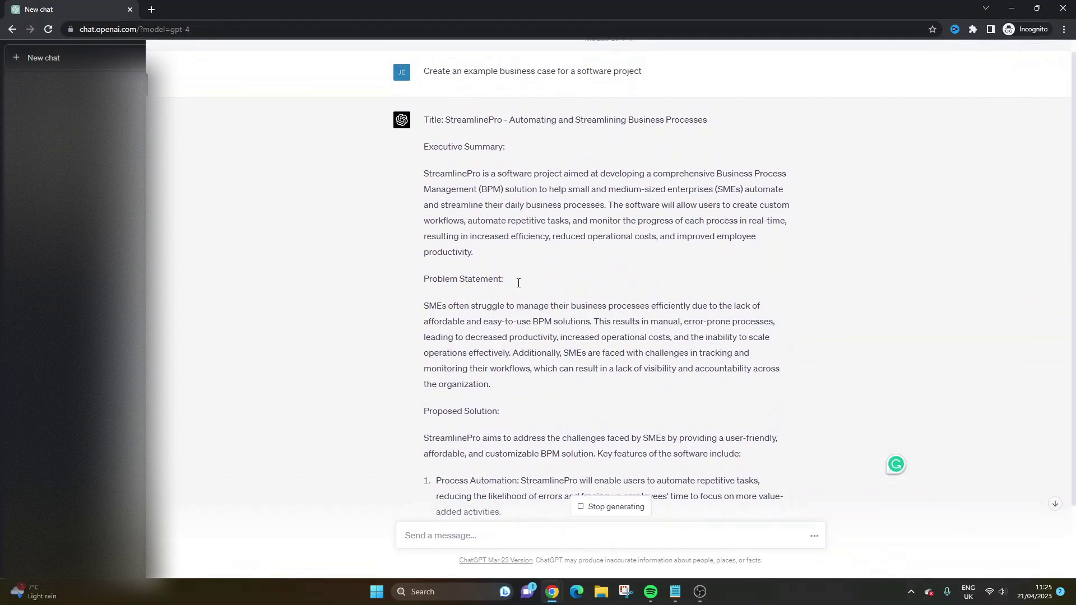
{"action": "triple_click", "coordinate": [488, 308]}
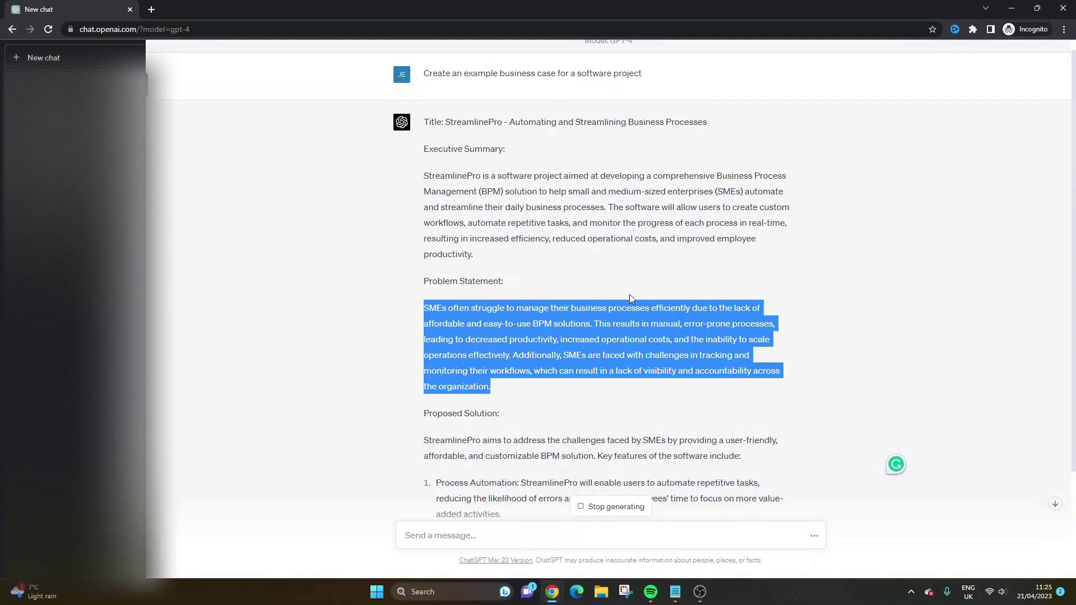
{"action": "scroll", "coordinate": [637, 291], "scroll_direction": "up", "scroll_amount": 1}
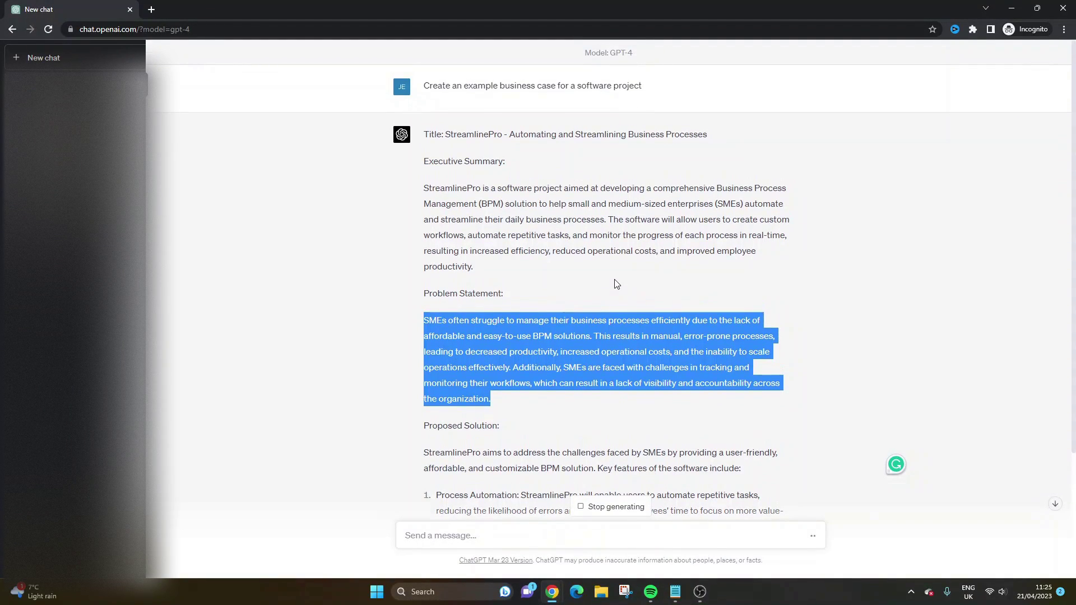
{"action": "left_click", "coordinate": [539, 402]}
{"action": "scroll", "coordinate": [547, 381], "scroll_direction": "down", "scroll_amount": 3}
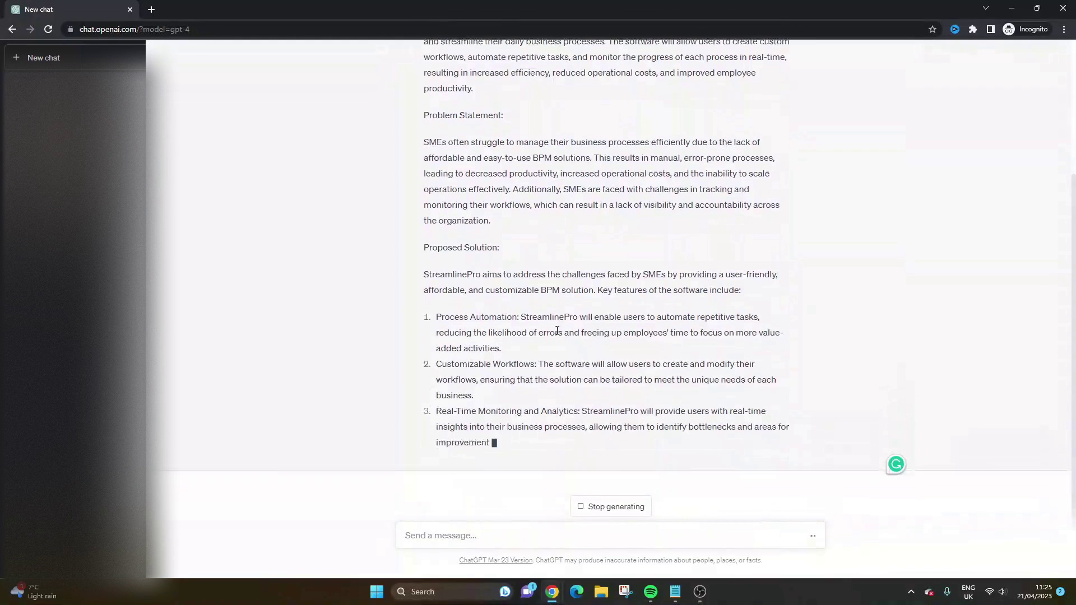
{"action": "scroll", "coordinate": [579, 174], "scroll_direction": "up", "scroll_amount": 3}
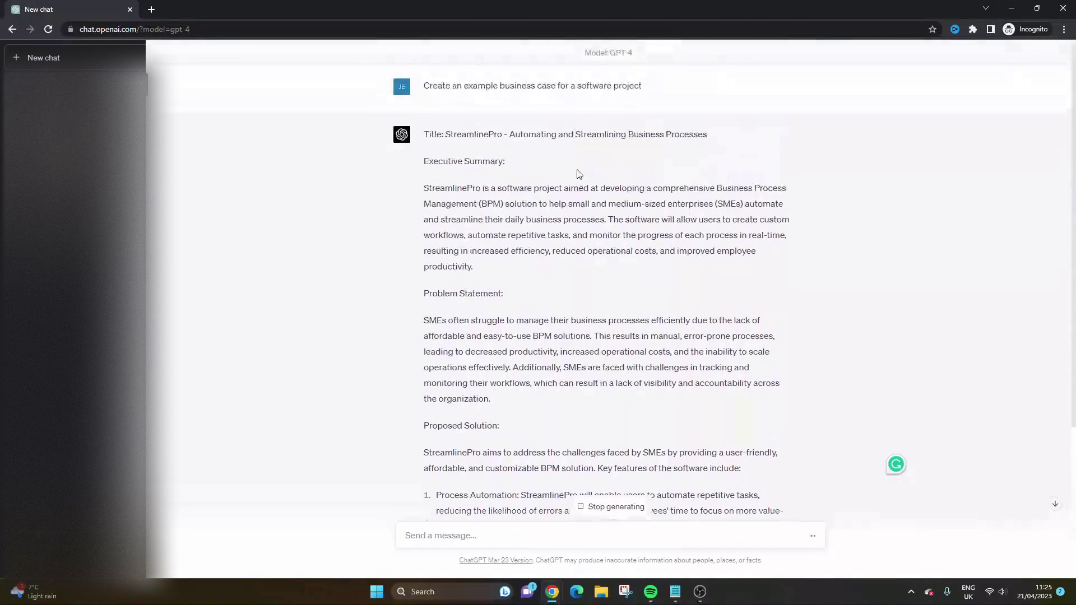
{"action": "left_click", "coordinate": [555, 548]}
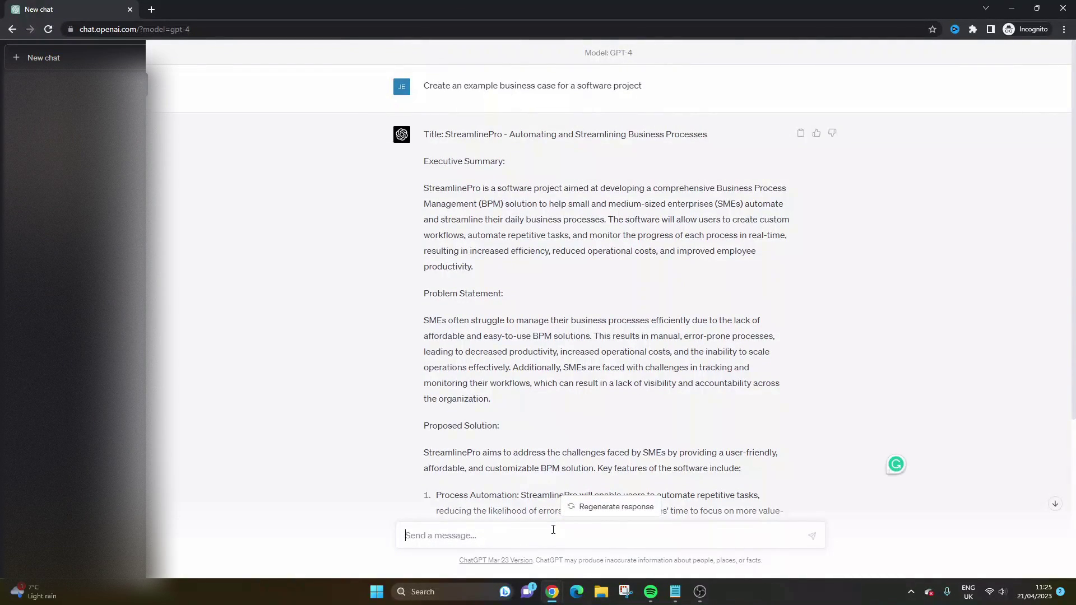
- Begin drafting 'Create a business case for a software project that is delivering a new tool for [client name]'
{"action": "type", "text": "Create a business case for a software"}
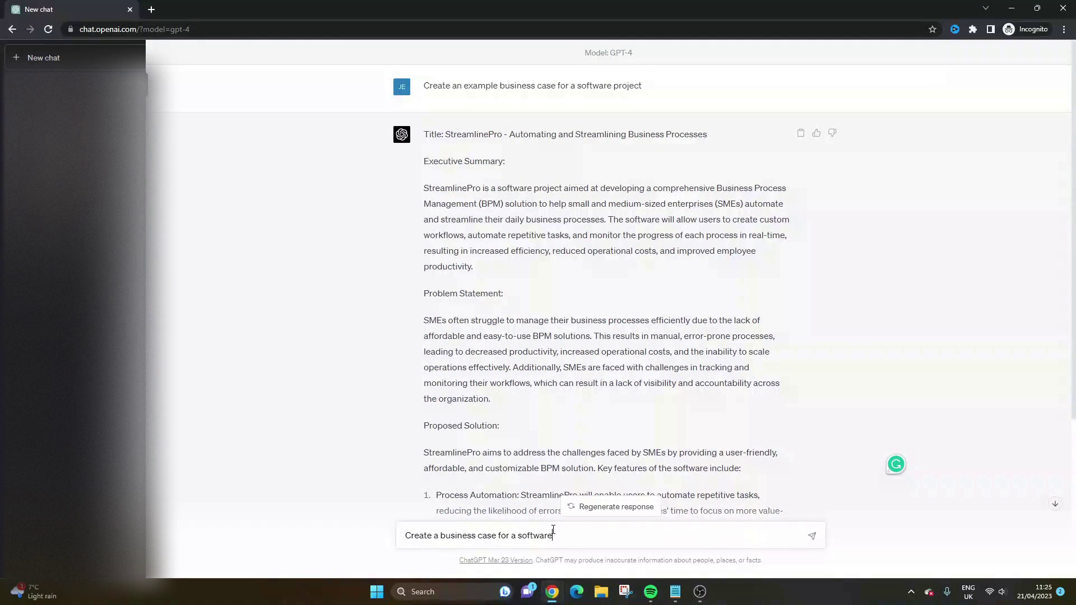
{"action": "type", "text": " projecty t"}
{"action": "key", "text": "BackSpace"}
{"action": "key", "text": "BackSpace"}
{"action": "type", "text": "that is delivering a new"}
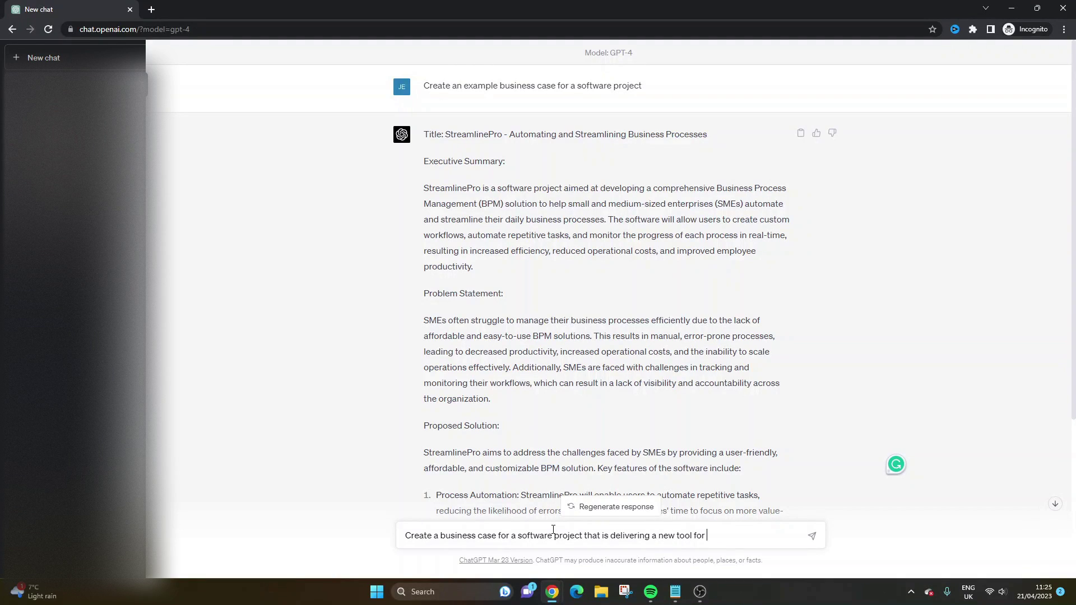
{"action": "type", "text": "tool for ]client name"}
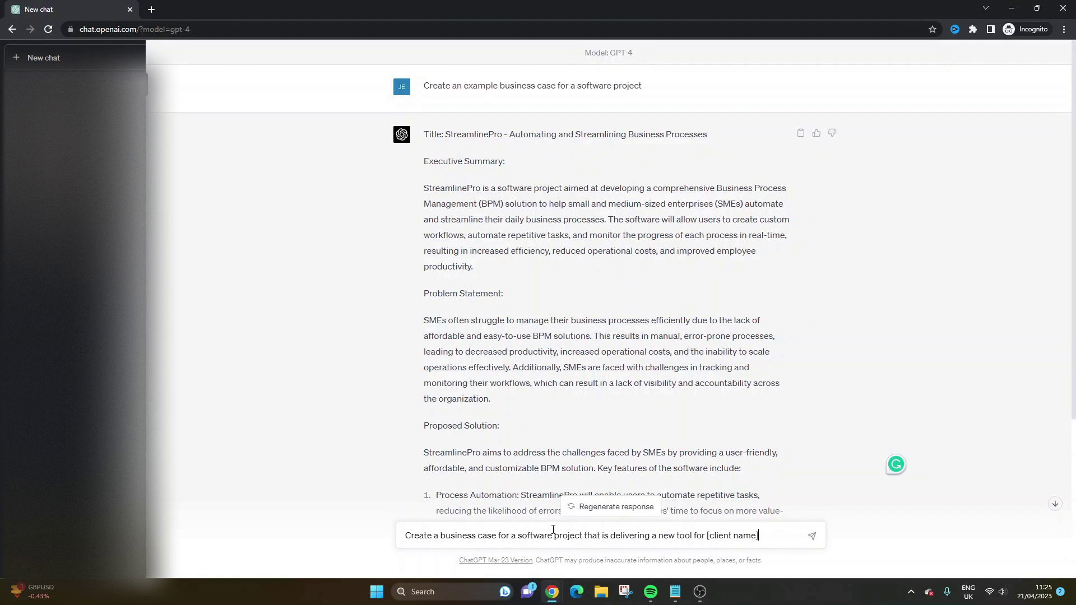
{"action": "type", "text": "]. Issues"}
{"action": "scroll", "coordinate": [553, 530], "scroll_direction": "down", "scroll_amount": 2}
{"action": "double_click", "coordinate": [786, 536]}
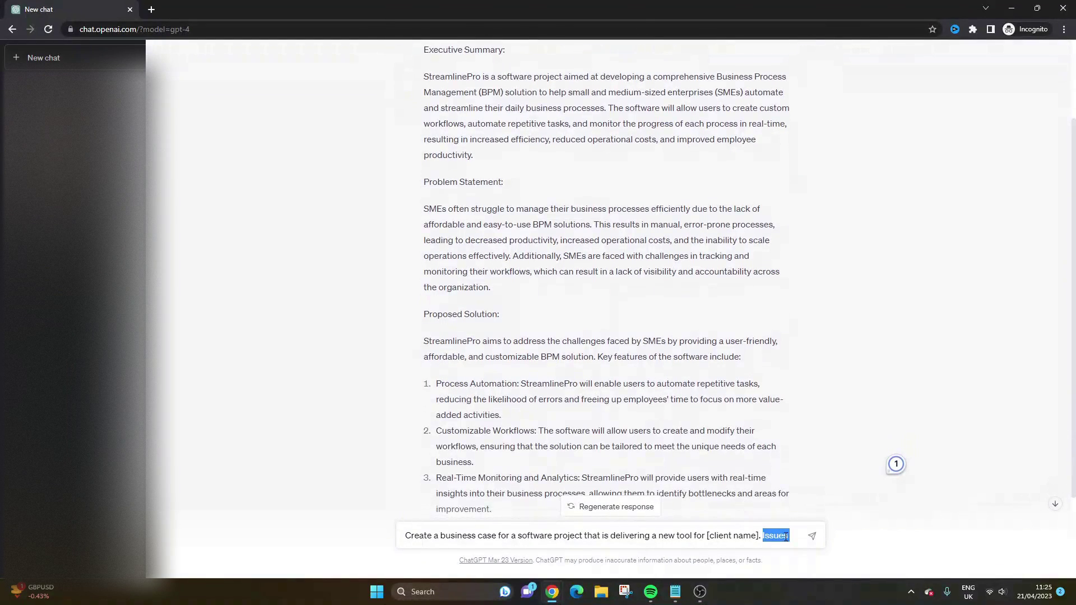
{"action": "type", "text": "The proposed solution"}
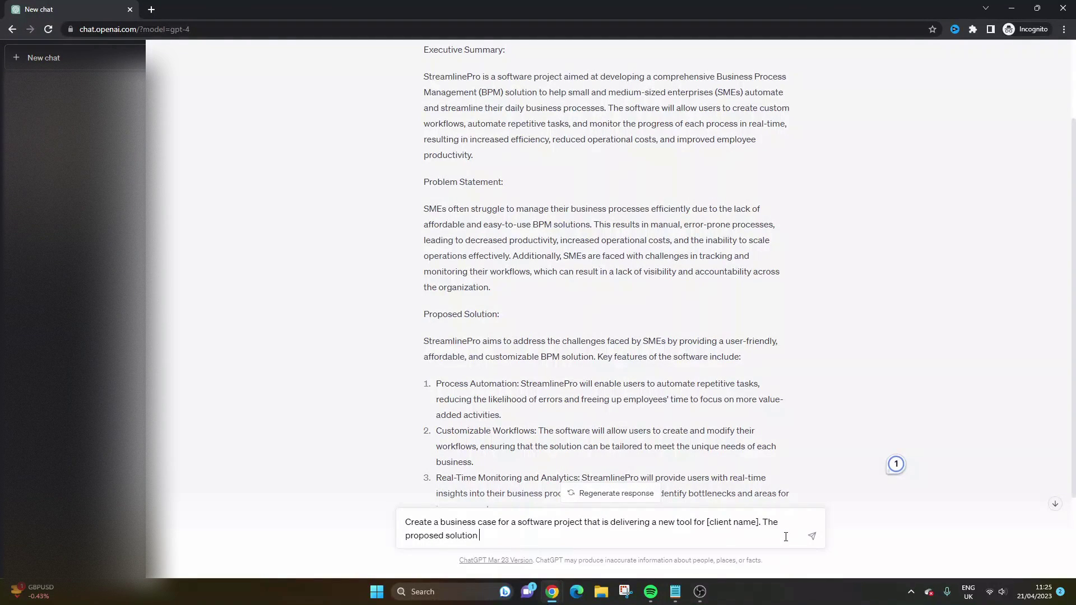
{"action": "key", "text": "ctrl+a"}
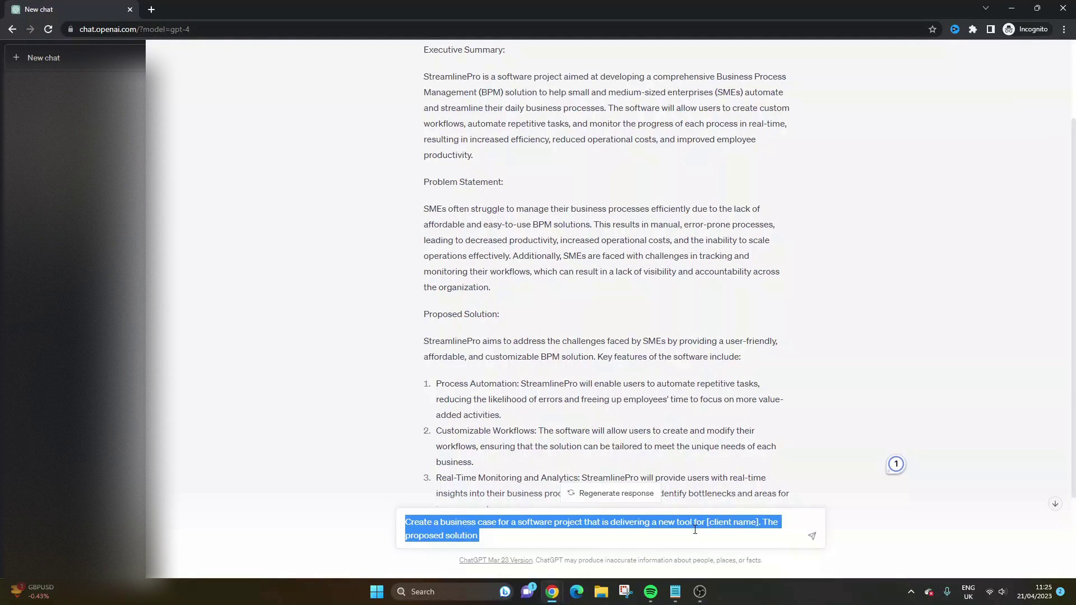
- Extend the draft: the tool will enable the [client] to undertake their own resource allocation and budget
{"action": "double_click", "coordinate": [462, 158]}
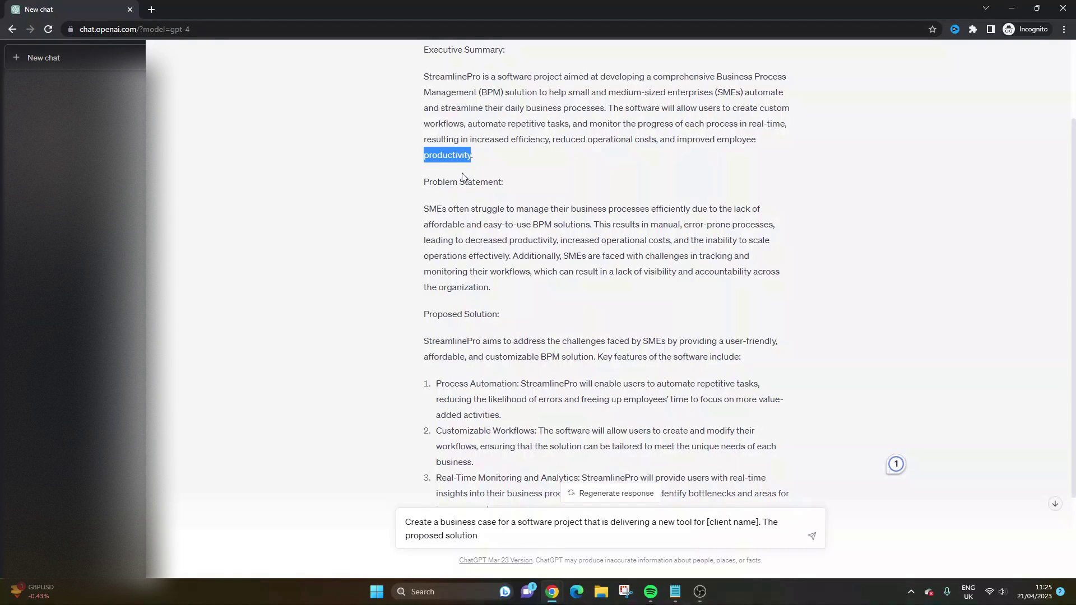
{"action": "left_click", "coordinate": [580, 551]}
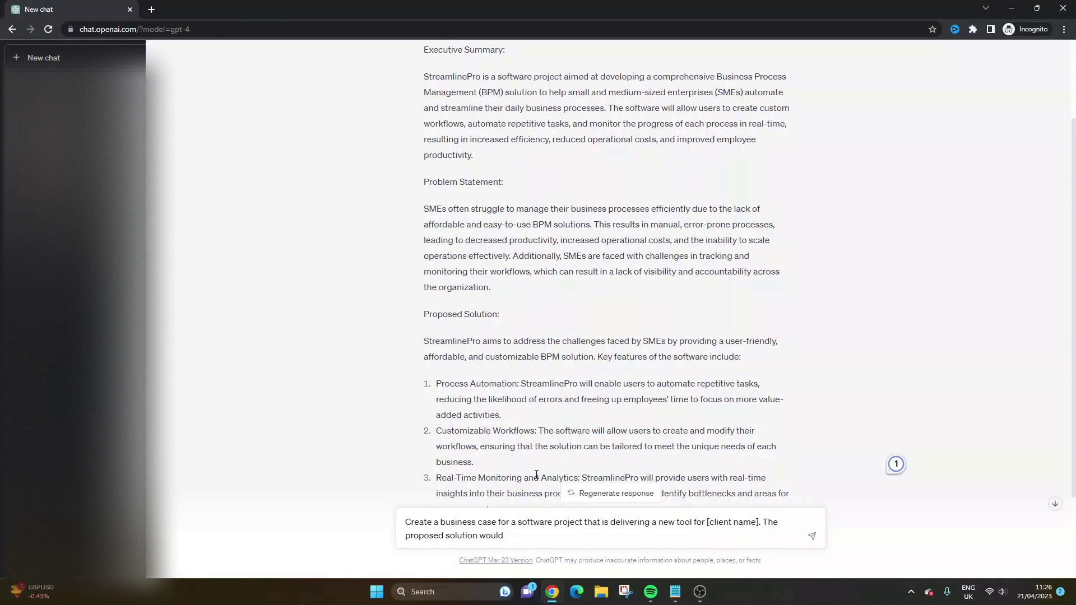
{"action": "type", "text": "enable the [client] to undertake their own resource allocation and budget."}
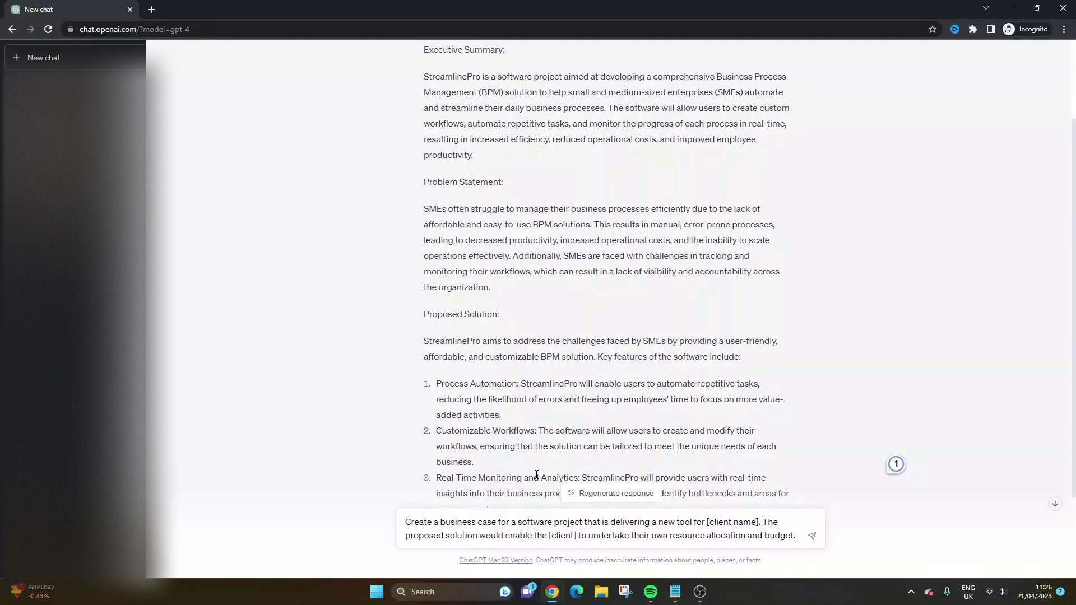
{"action": "scroll", "coordinate": [505, 302], "scroll_direction": "down", "scroll_amount": 2}
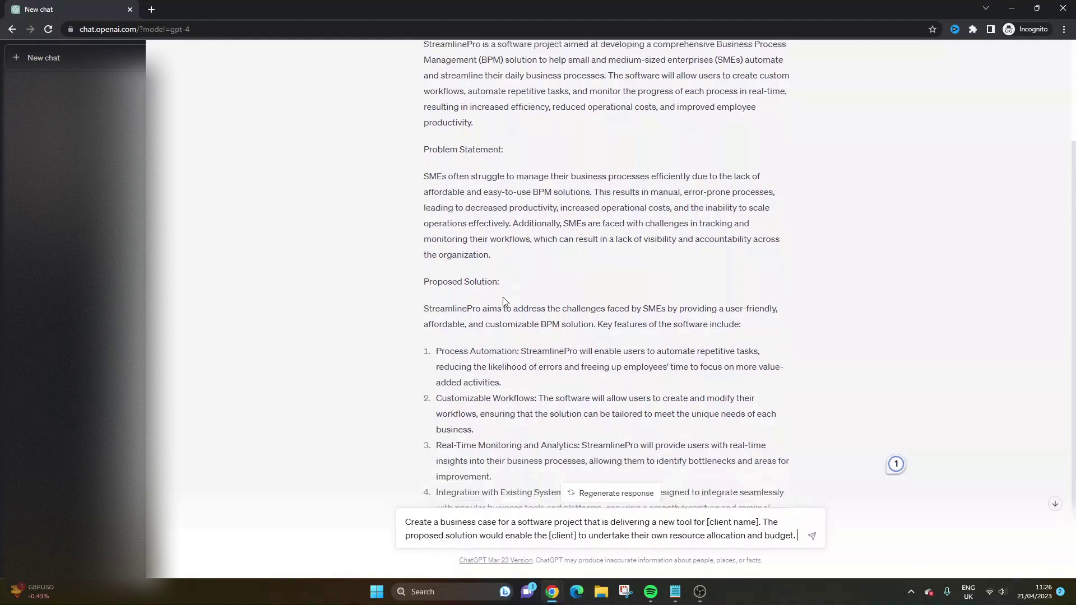
{"action": "scroll", "coordinate": [505, 302], "scroll_direction": "up", "scroll_amount": 4}
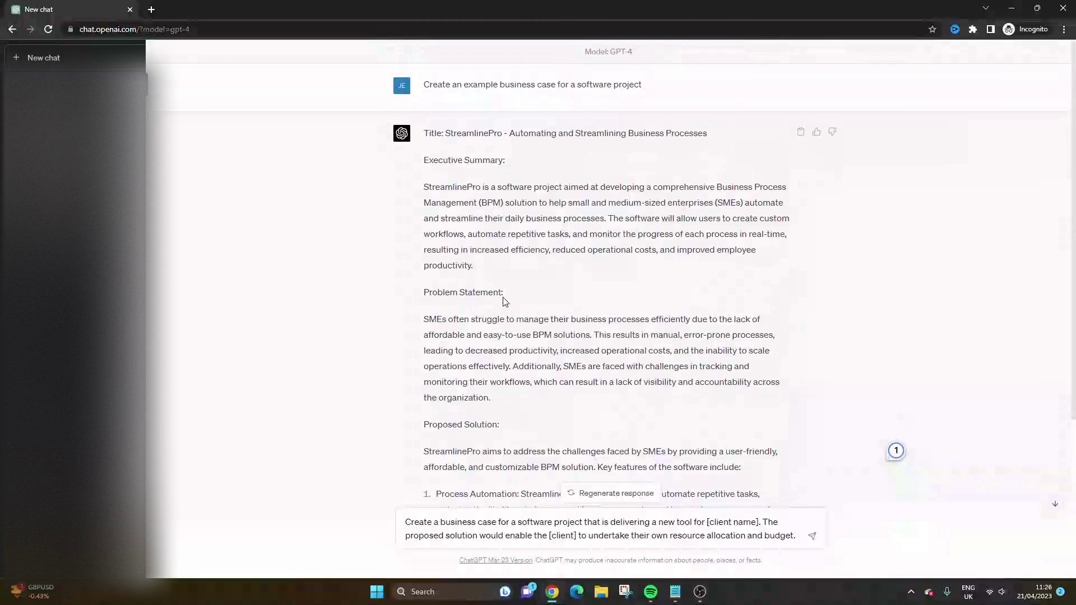
{"action": "scroll", "coordinate": [504, 297], "scroll_direction": "down", "scroll_amount": 5}
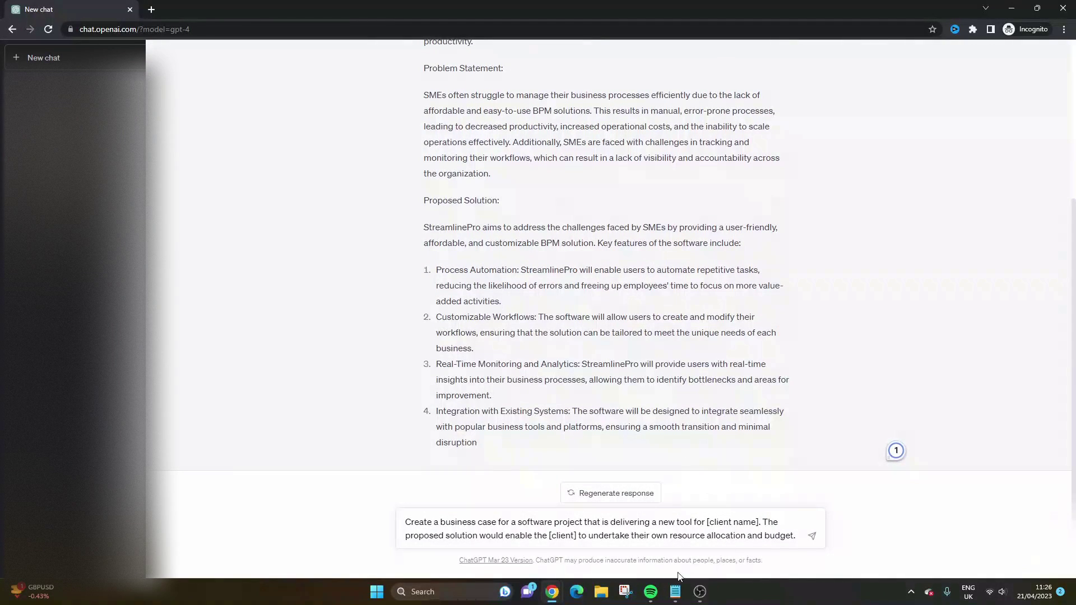
{"action": "double_click", "coordinate": [672, 536]}
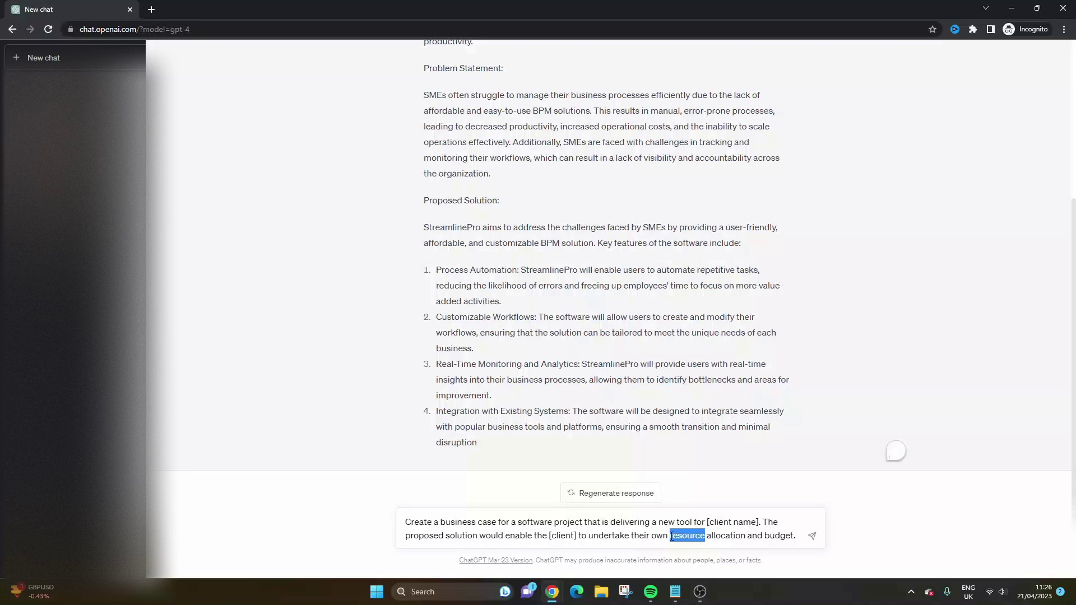
- Send the client-tool request and inspect the BudgetPro reply's title
{"action": "left_click", "coordinate": [813, 536]}
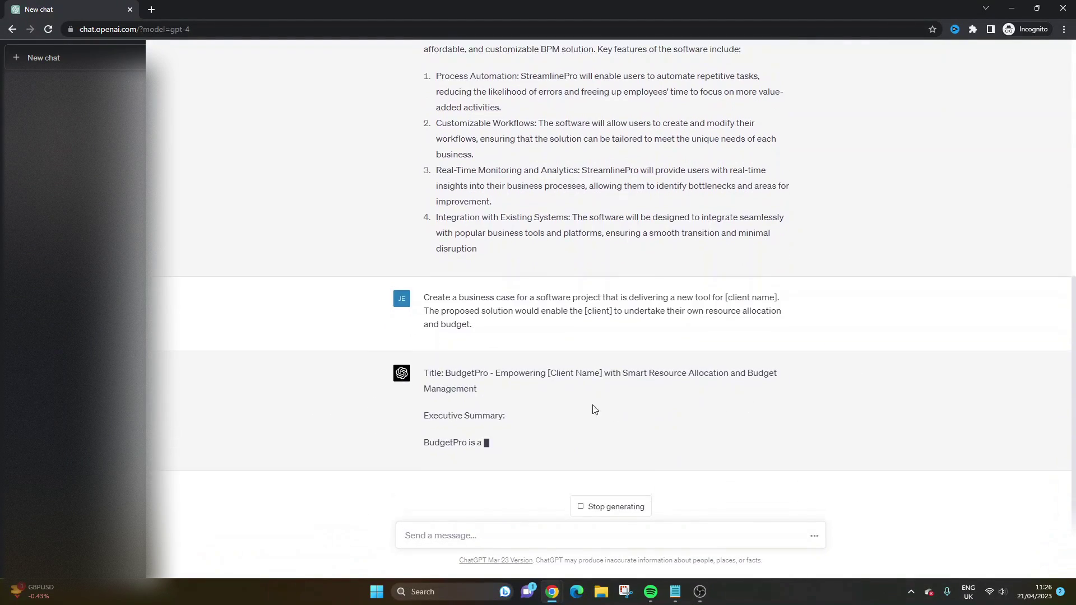
{"action": "left_click_drag", "start_coordinate": [476, 373], "coordinate": [500, 367]}
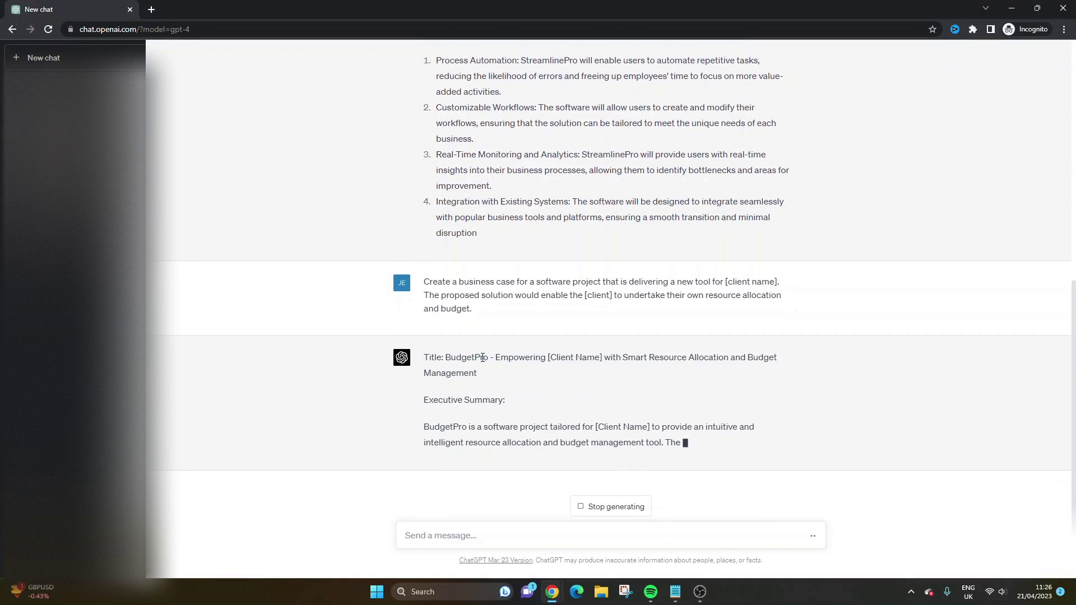
{"action": "double_click", "coordinate": [468, 357]}
{"action": "double_click", "coordinate": [520, 339]}
{"action": "double_click", "coordinate": [562, 342]}
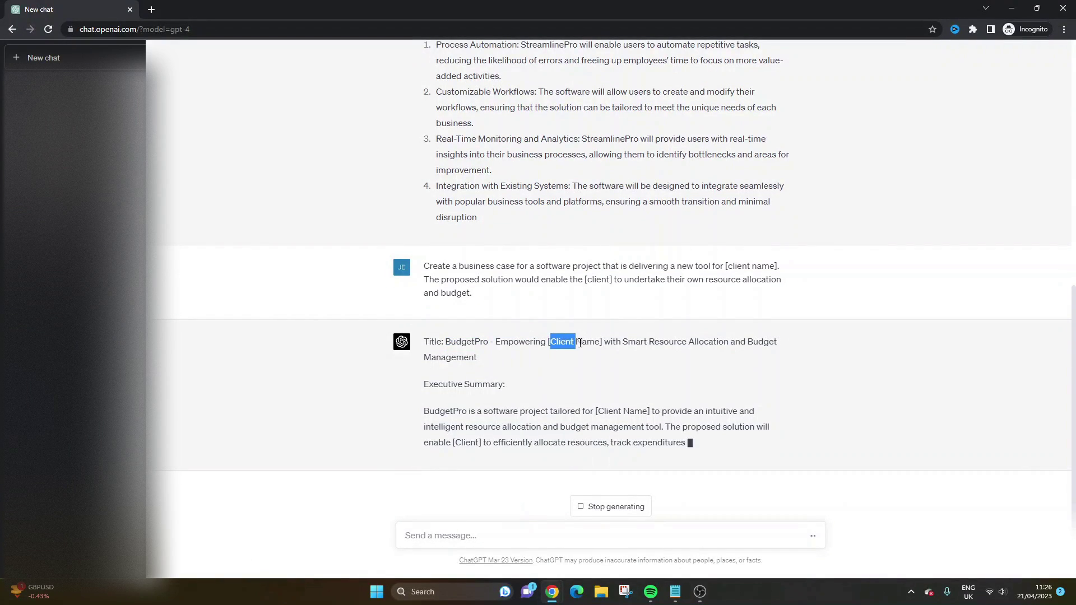
{"action": "left_click_drag", "start_coordinate": [603, 342], "coordinate": [571, 341]}
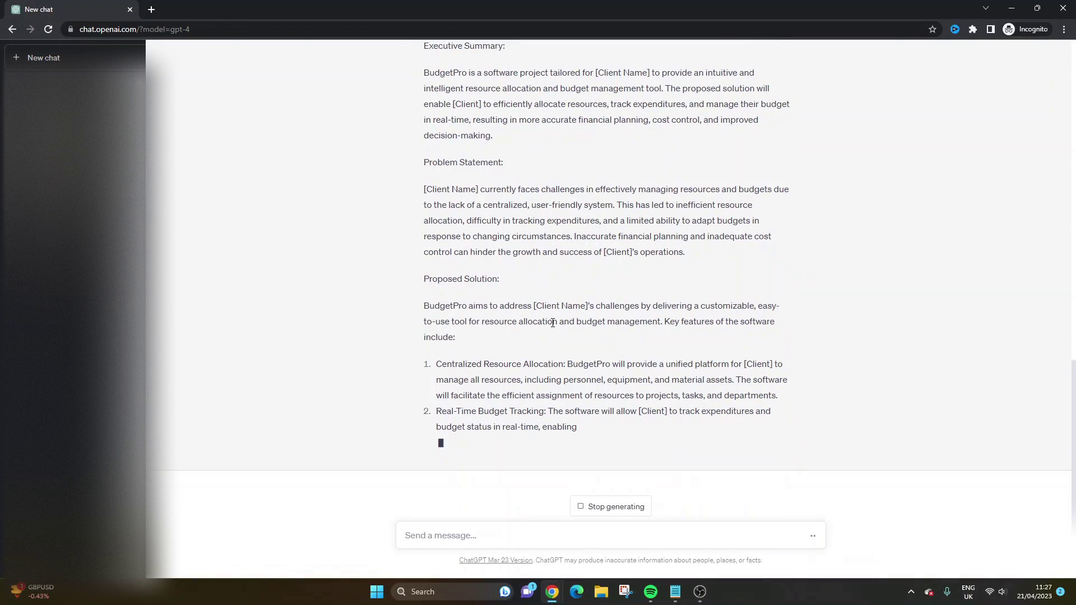
- Inspect the BudgetPro reply's numbered items, such as Centralized and Forecasting, as it streams
{"action": "scroll", "coordinate": [564, 315], "scroll_direction": "up", "scroll_amount": 5}
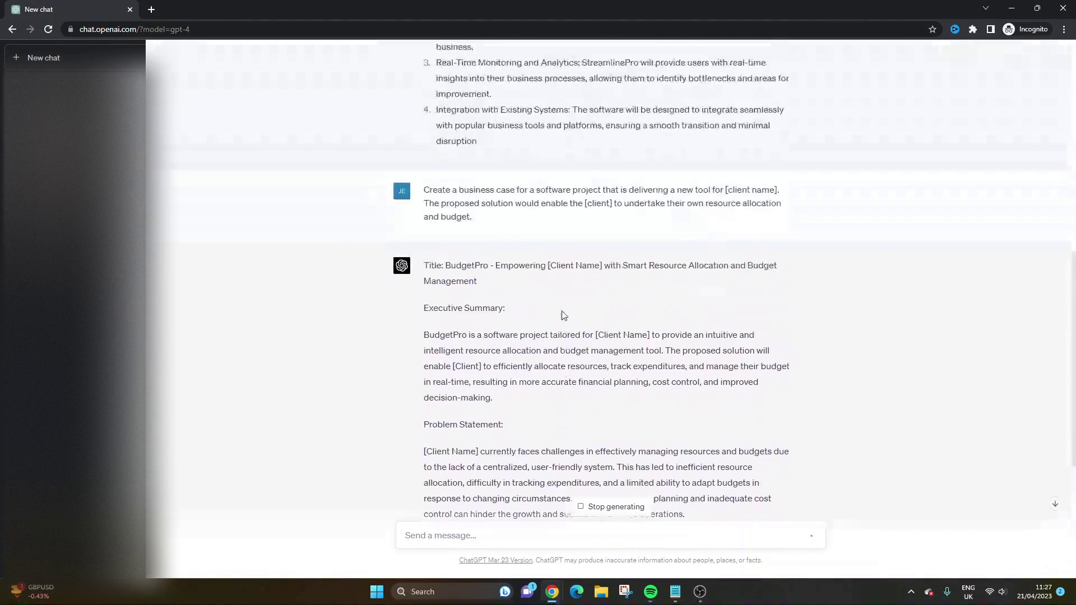
{"action": "scroll", "coordinate": [564, 315], "scroll_direction": "up", "scroll_amount": 2}
{"action": "left_click_drag", "start_coordinate": [424, 301], "coordinate": [474, 329]}
{"action": "scroll", "coordinate": [474, 373], "scroll_direction": "down", "scroll_amount": 5}
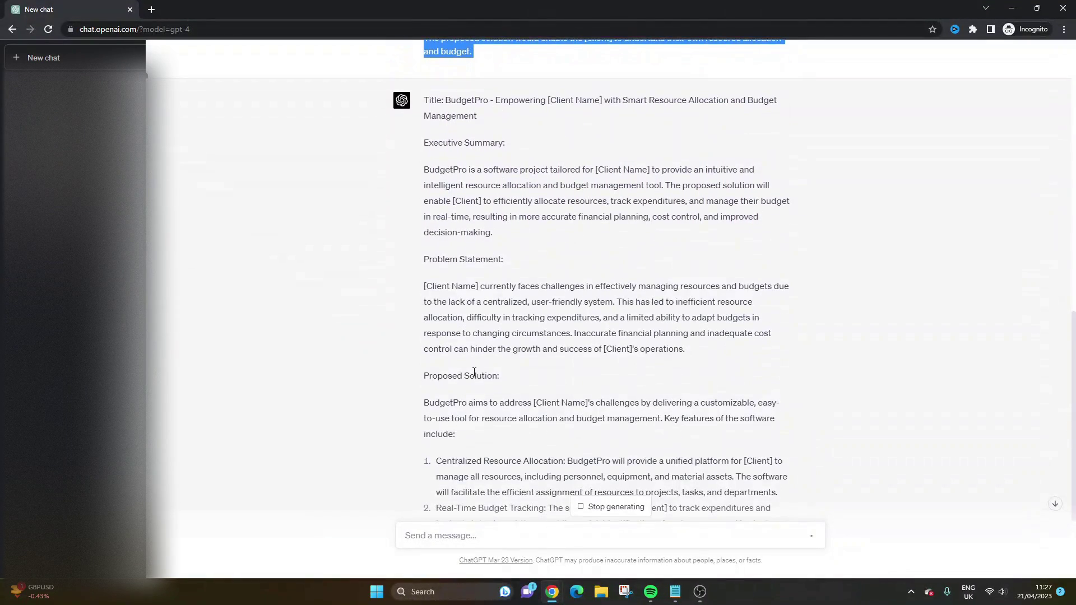
{"action": "scroll", "coordinate": [475, 373], "scroll_direction": "down", "scroll_amount": 3}
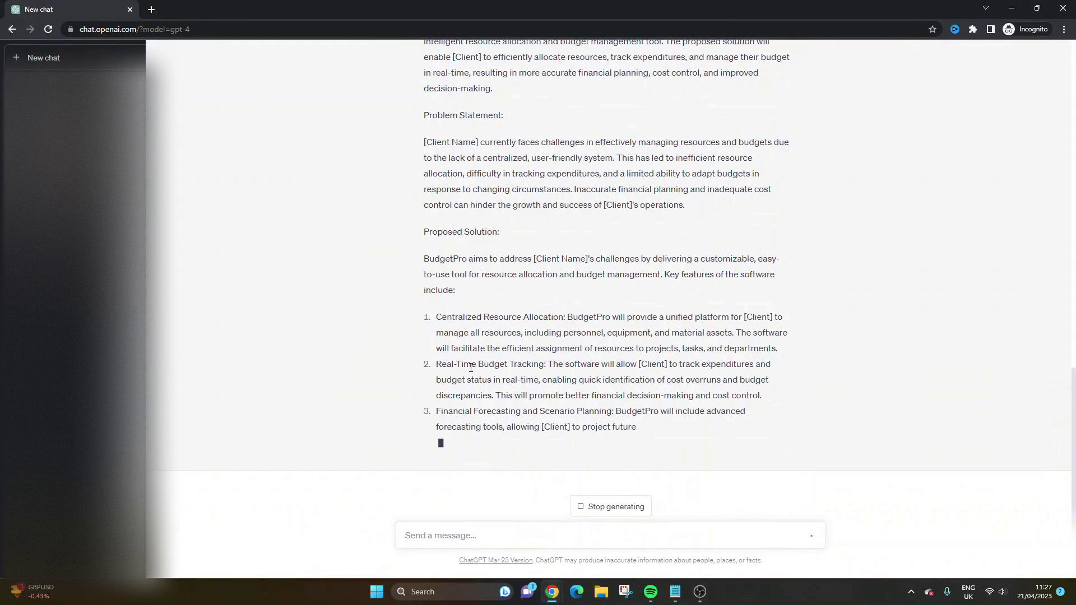
{"action": "left_click_drag", "start_coordinate": [436, 302], "coordinate": [599, 305]}
{"action": "left_click", "coordinate": [451, 266]}
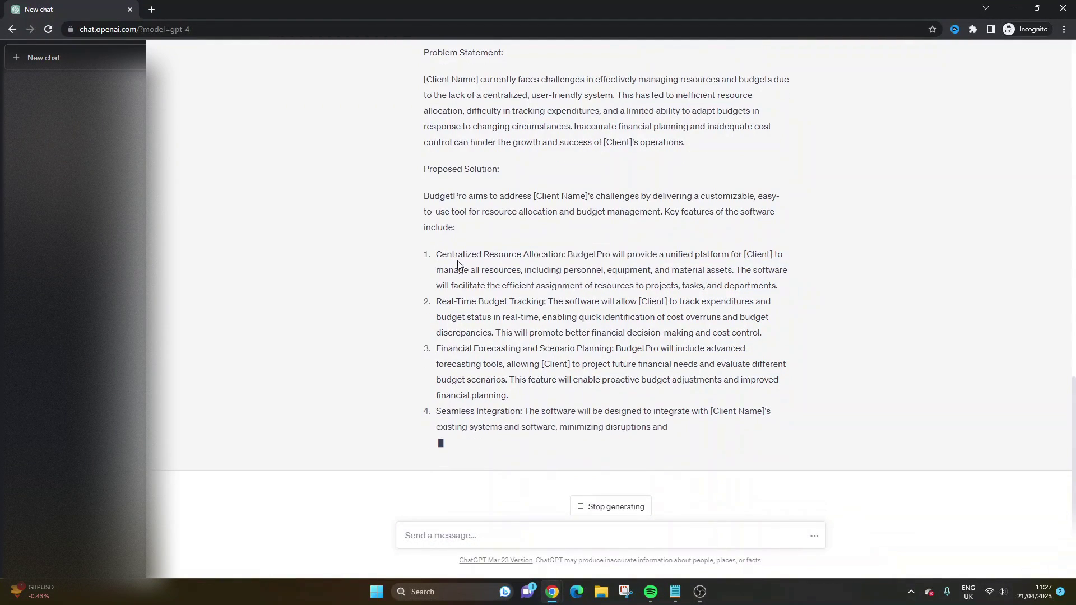
{"action": "double_click", "coordinate": [462, 256]}
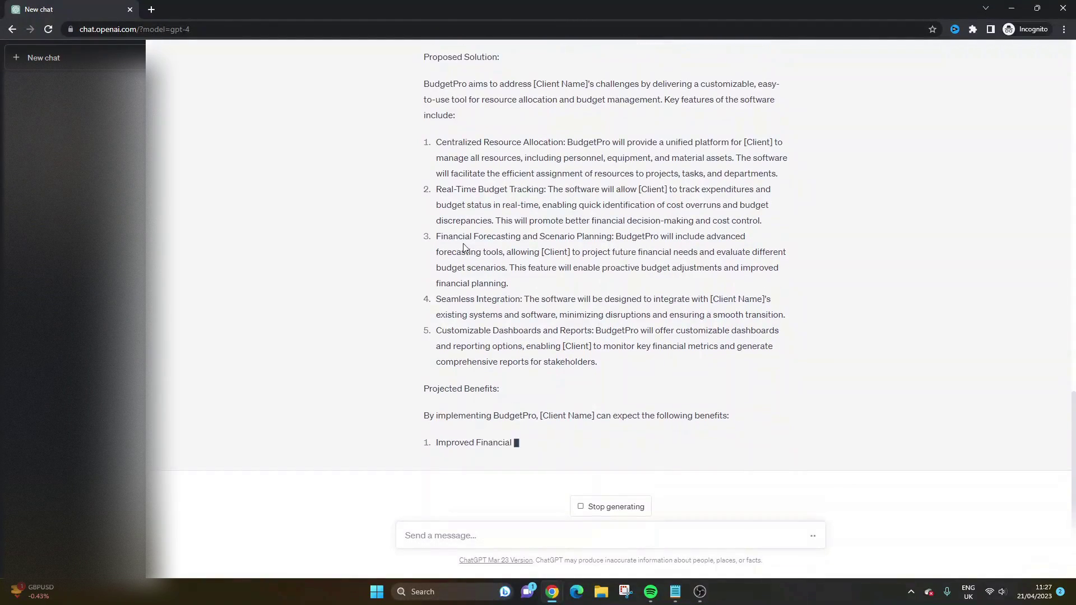
{"action": "double_click", "coordinate": [497, 235]}
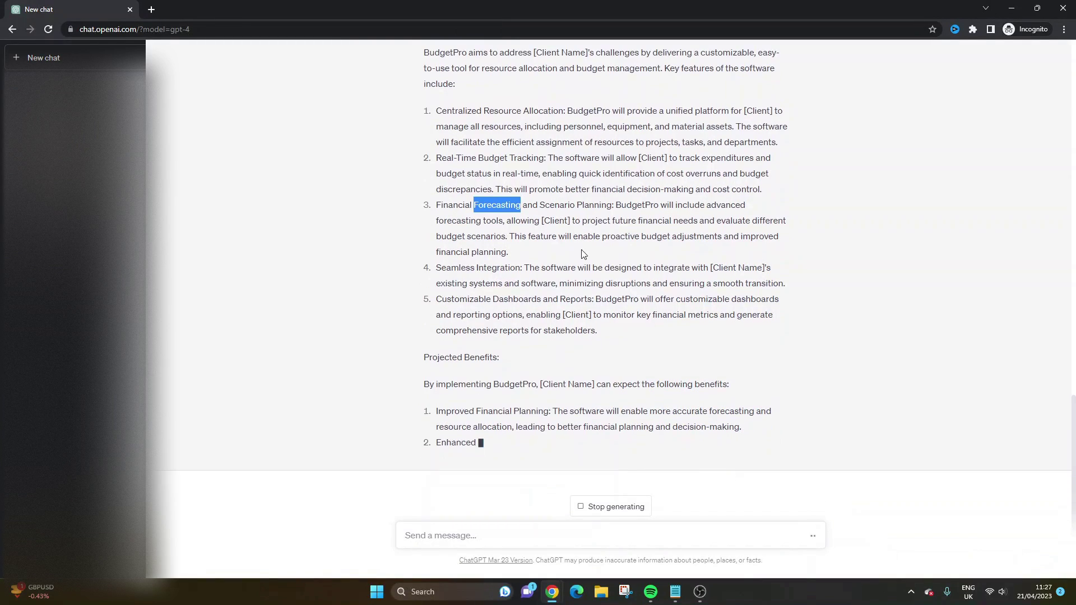
{"action": "double_click", "coordinate": [486, 268]}
{"action": "left_click", "coordinate": [477, 252]}
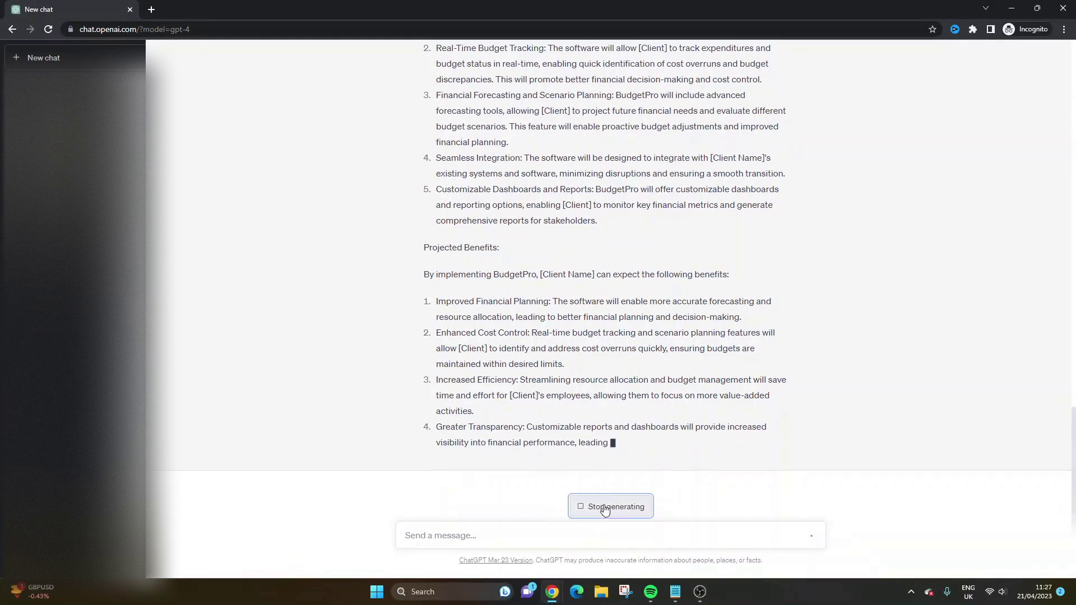
- Stop the reply at the Greater Transparency benefit and scroll back to the top
{"action": "left_click", "coordinate": [603, 507]}
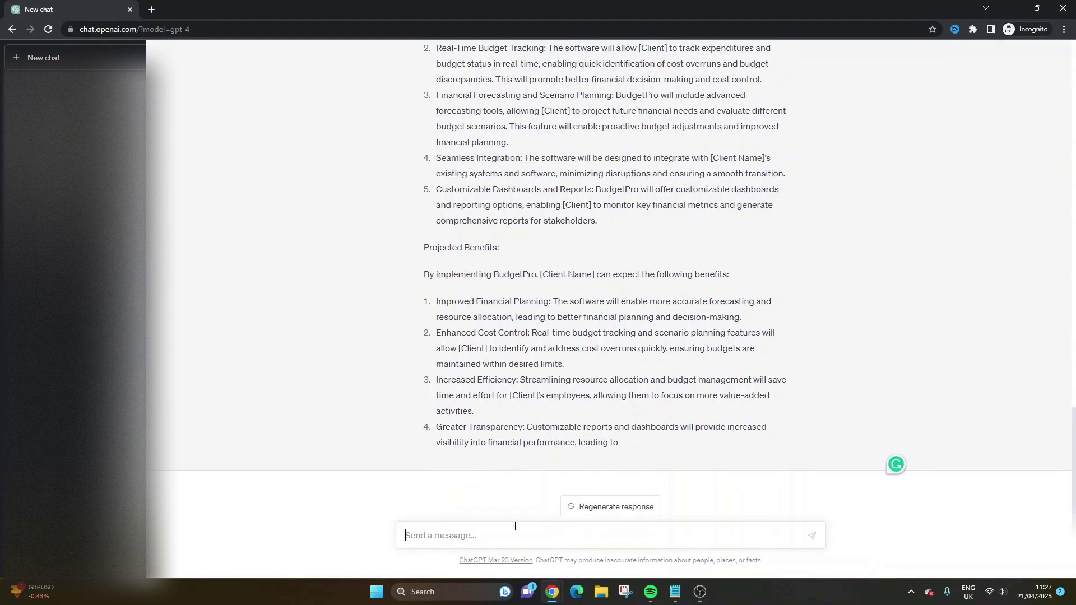
{"action": "scroll", "coordinate": [482, 432], "scroll_direction": "up", "scroll_amount": 20}
{"action": "scroll", "coordinate": [489, 216], "scroll_direction": "up", "scroll_amount": 2}
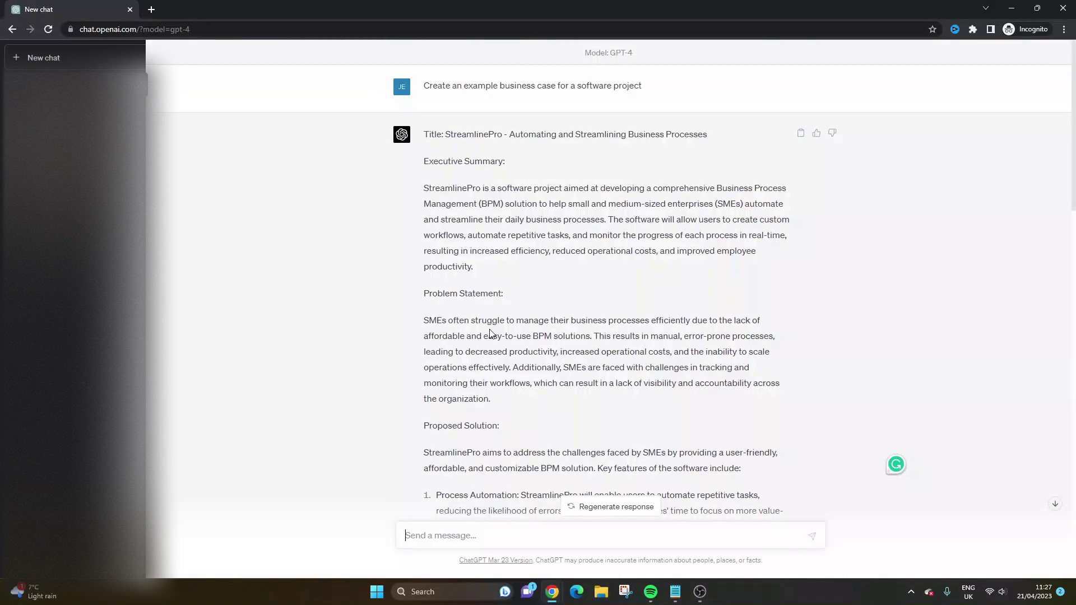
- Ask 'Make this business case formatted and ready to use', stopping the reply in section II
{"action": "type", "text": "MA"}
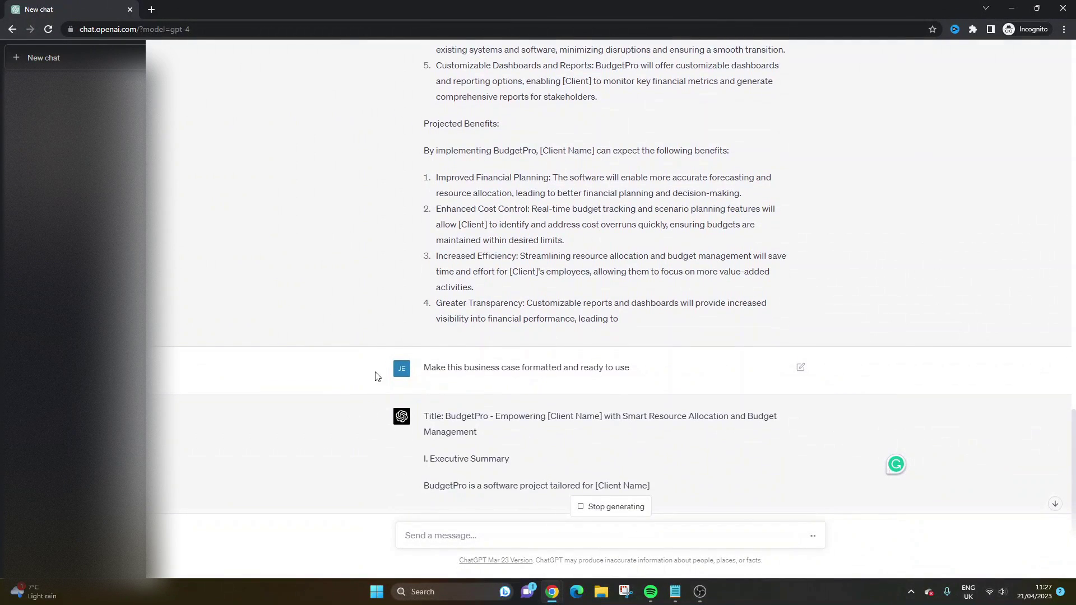
{"action": "triple_click", "coordinate": [563, 367]}
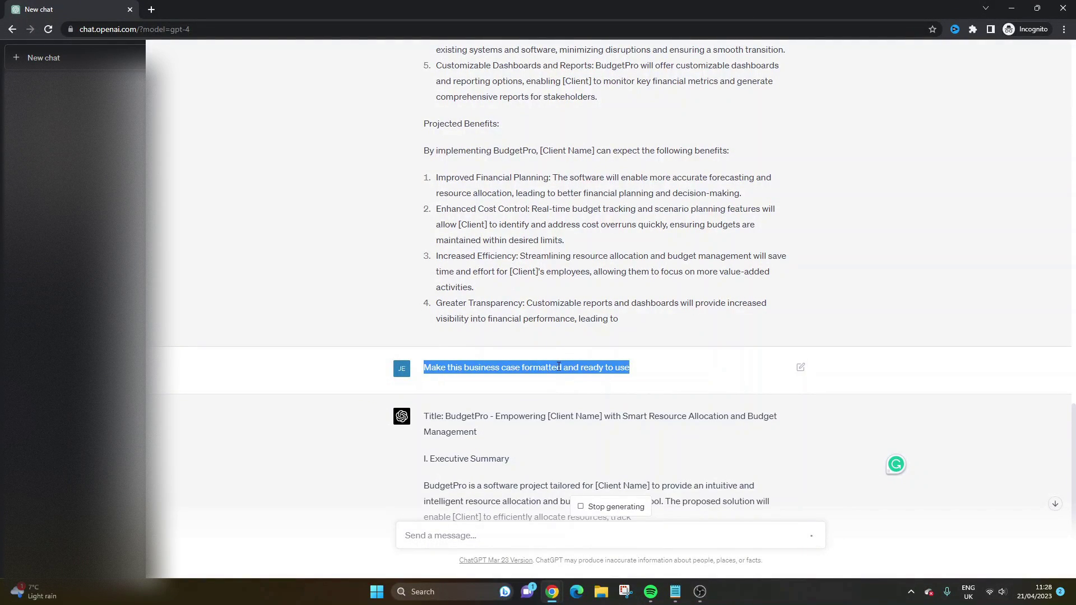
{"action": "scroll", "coordinate": [559, 375], "scroll_direction": "down", "scroll_amount": 2}
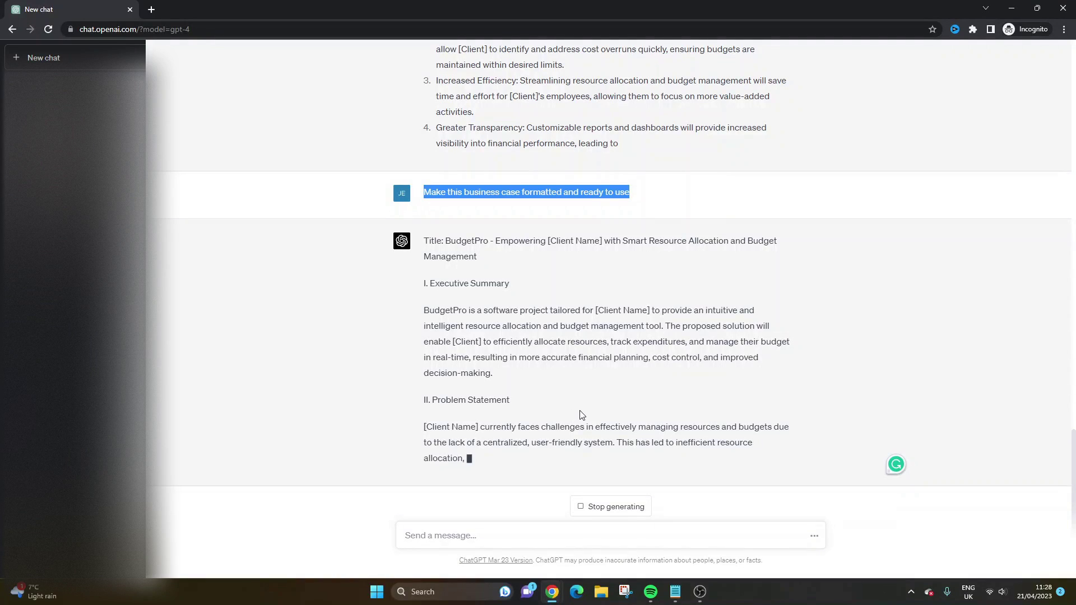
{"action": "left_click", "coordinate": [596, 511]}
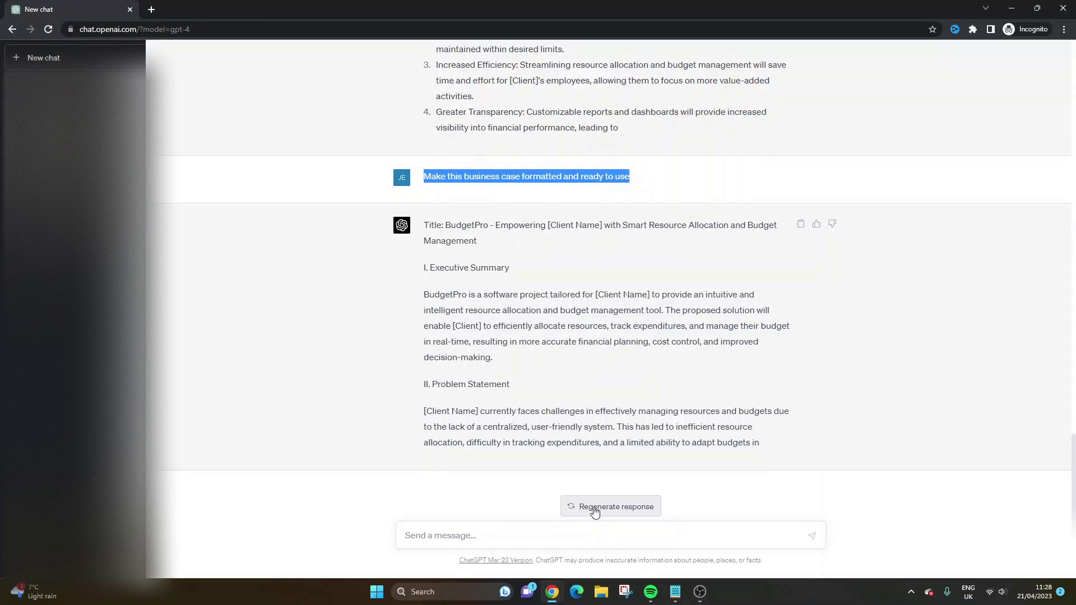
- Regenerate the formatted reply, then stop the 2/2 version once its Executive Summary begins
{"action": "left_click", "coordinate": [645, 509]}
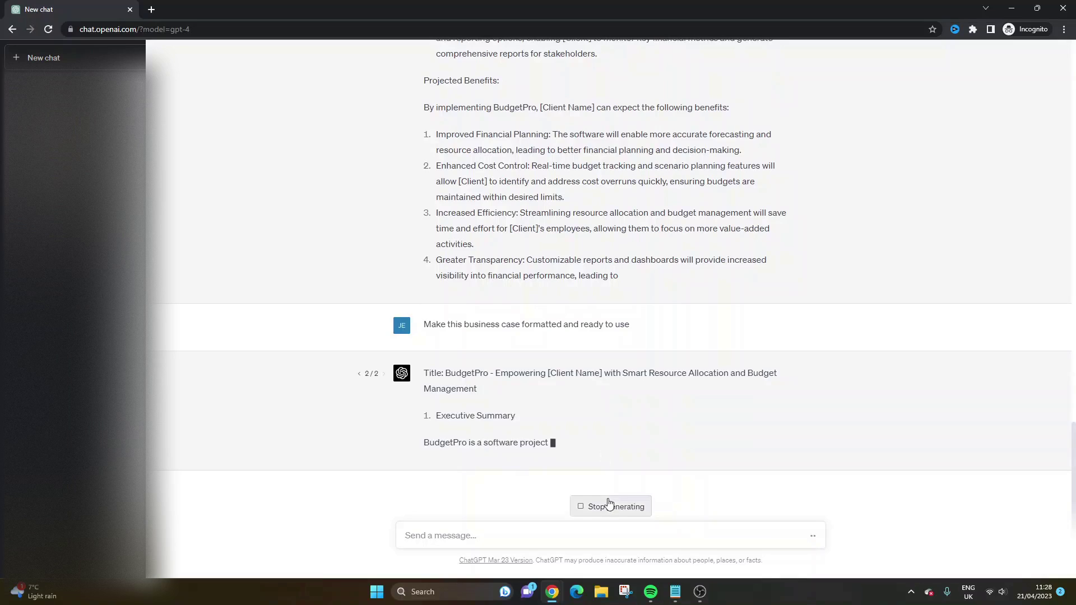
{"action": "left_click", "coordinate": [595, 506]}
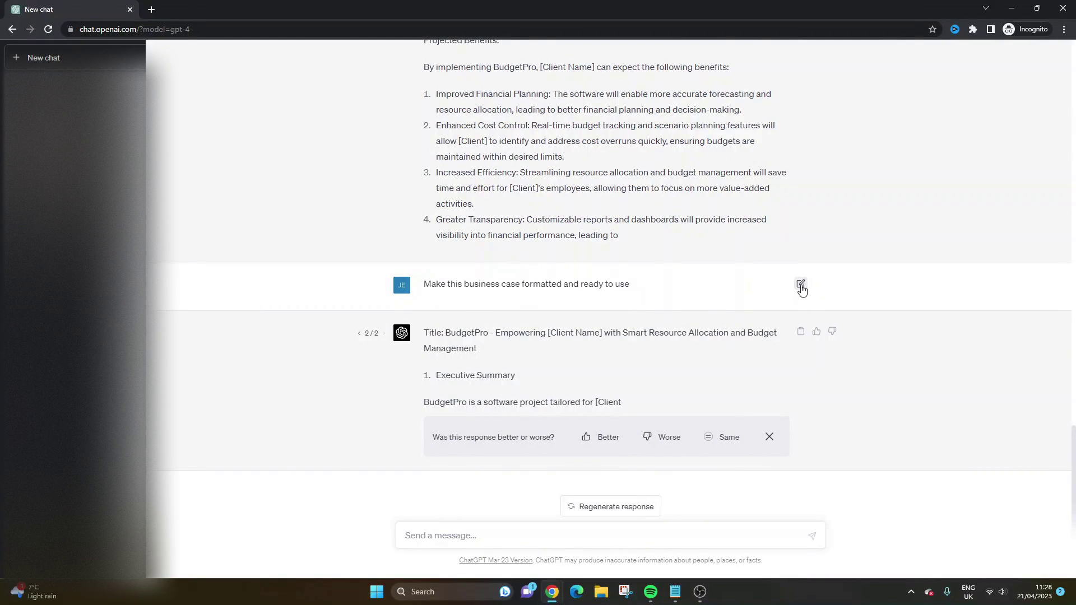
- Rewrite the prompt to format every section and add a project risks section, then resubmit it
{"action": "left_click", "coordinate": [801, 285]}
{"action": "triple_click", "coordinate": [547, 250]}
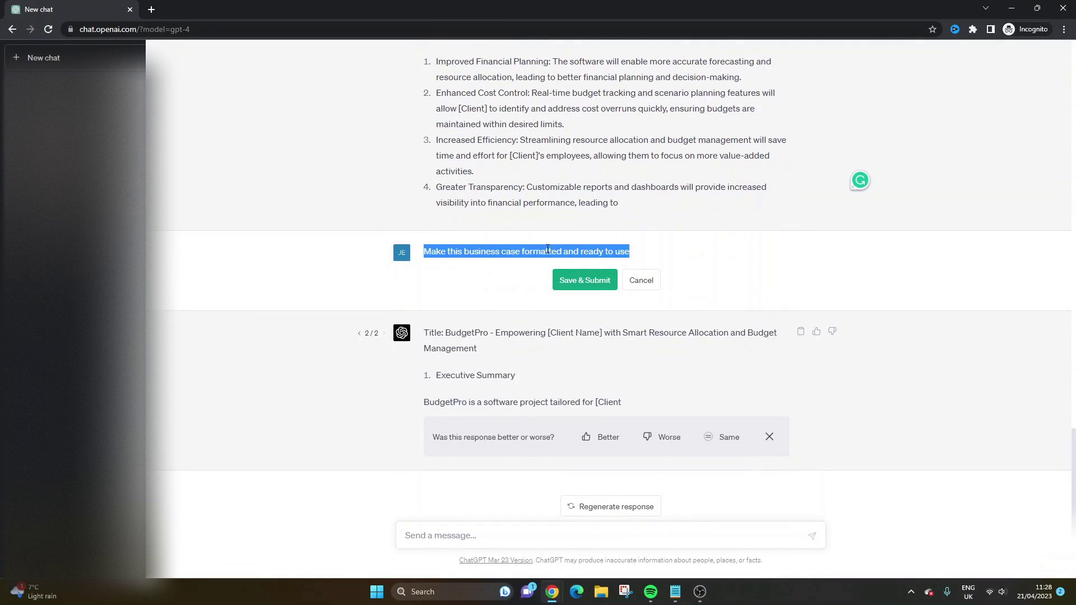
{"action": "type", "text": "Rewrit"}
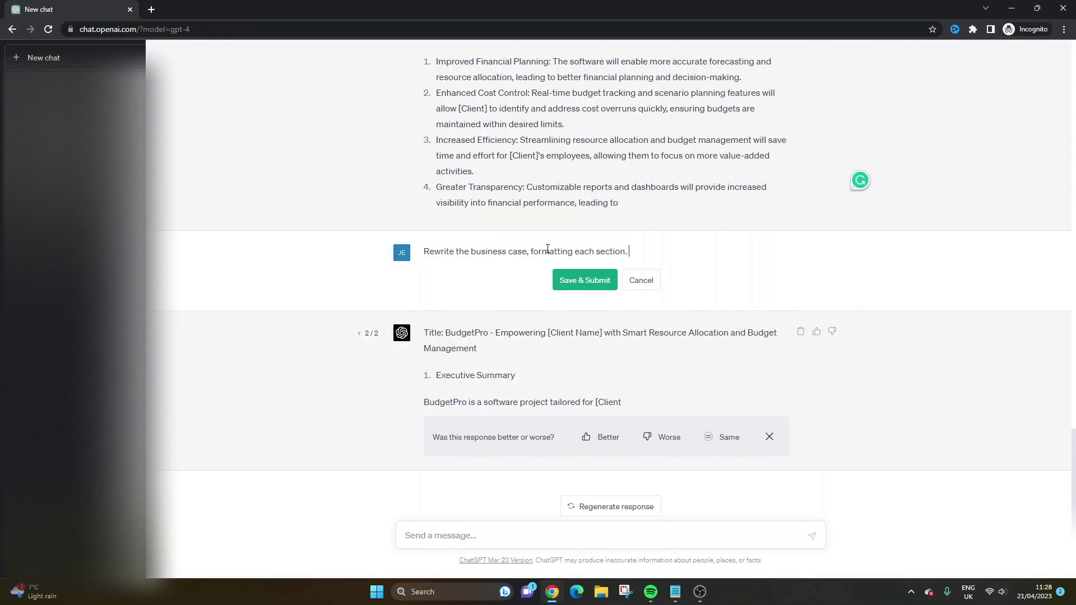
{"action": "type", "text": "lso, add a section on \"project risks"}
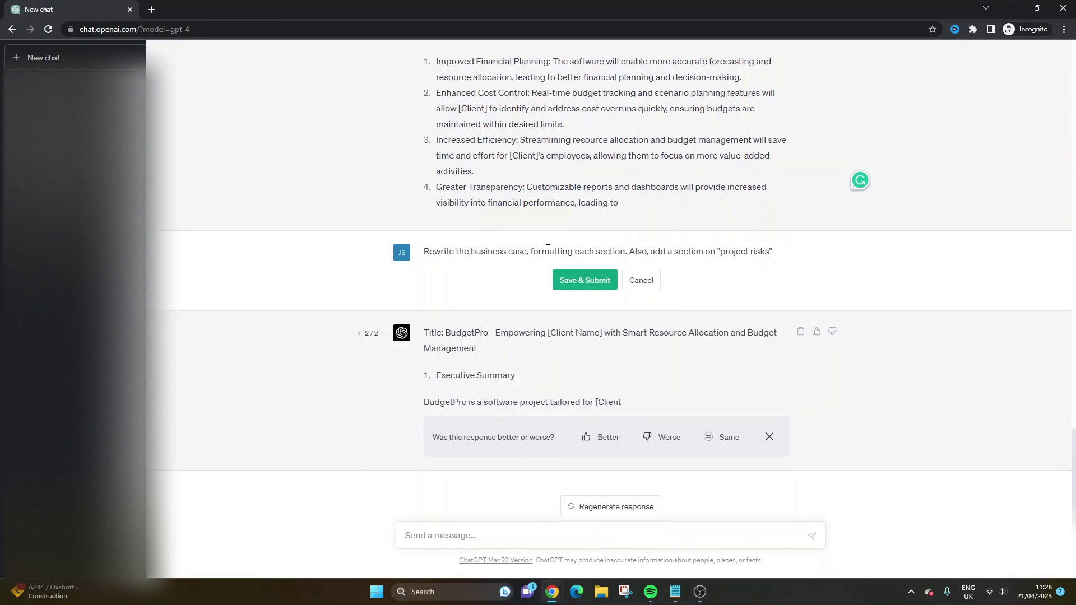
{"action": "left_click", "coordinate": [604, 286]}
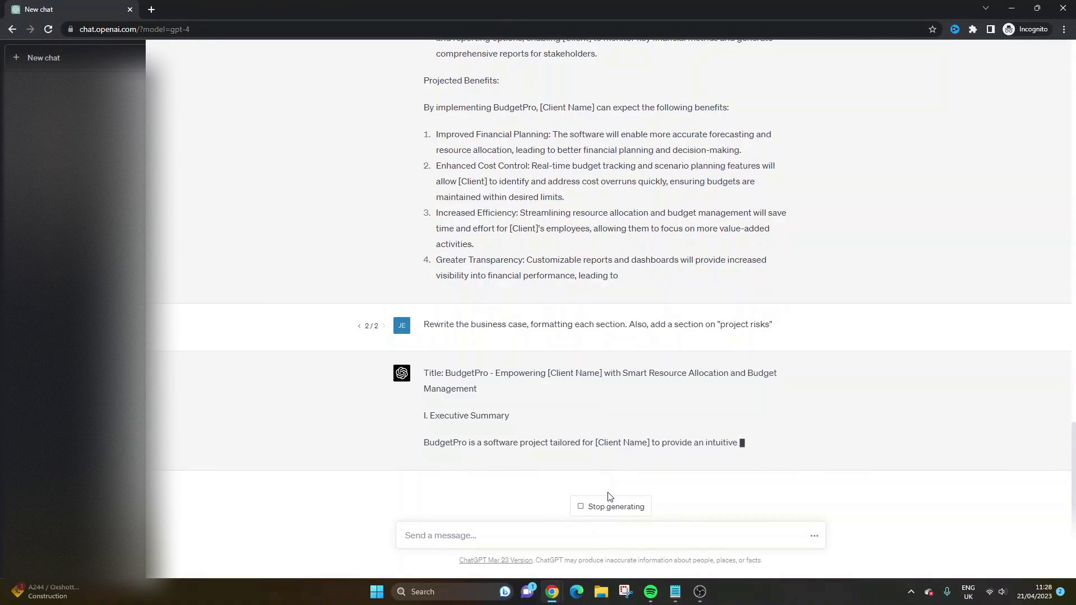
- Stop the new reply early and highlight the edited prompt
{"action": "left_click", "coordinate": [606, 507]}
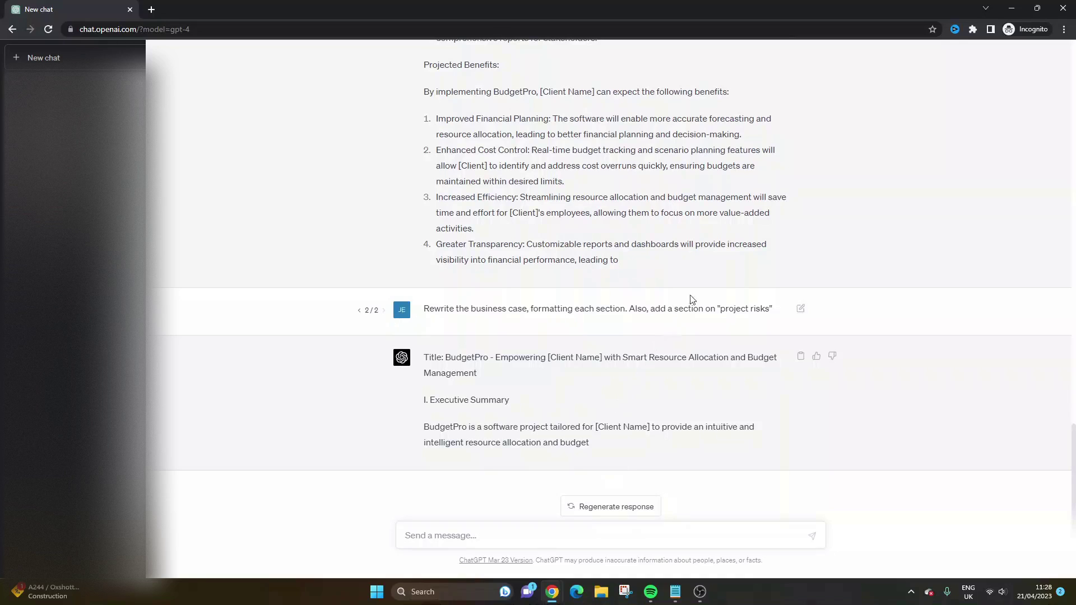
{"action": "triple_click", "coordinate": [673, 312]}
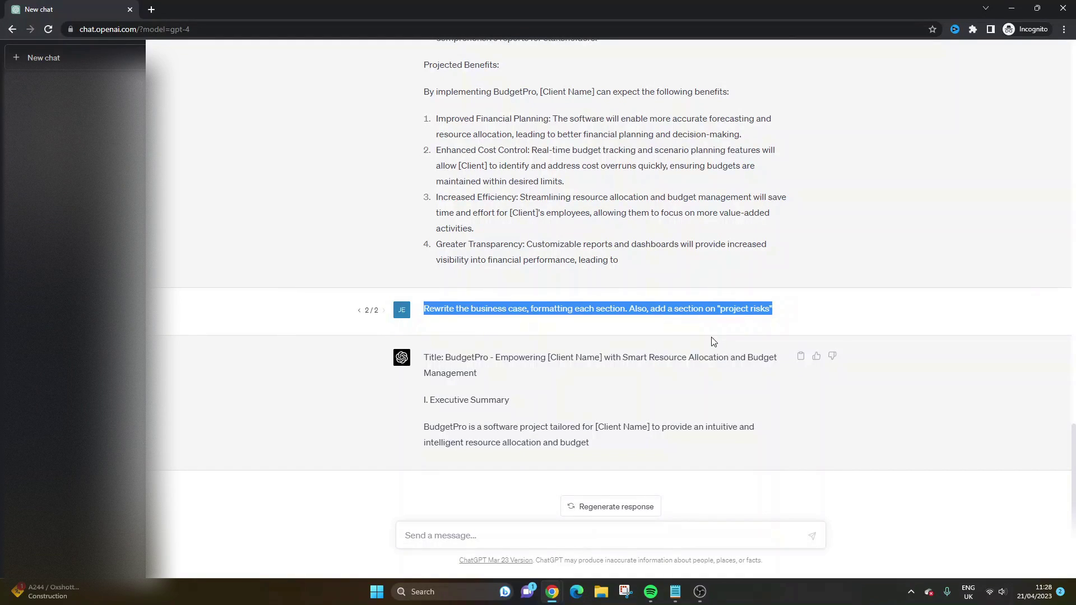
{"action": "scroll", "coordinate": [650, 357], "scroll_direction": "up", "scroll_amount": 20}
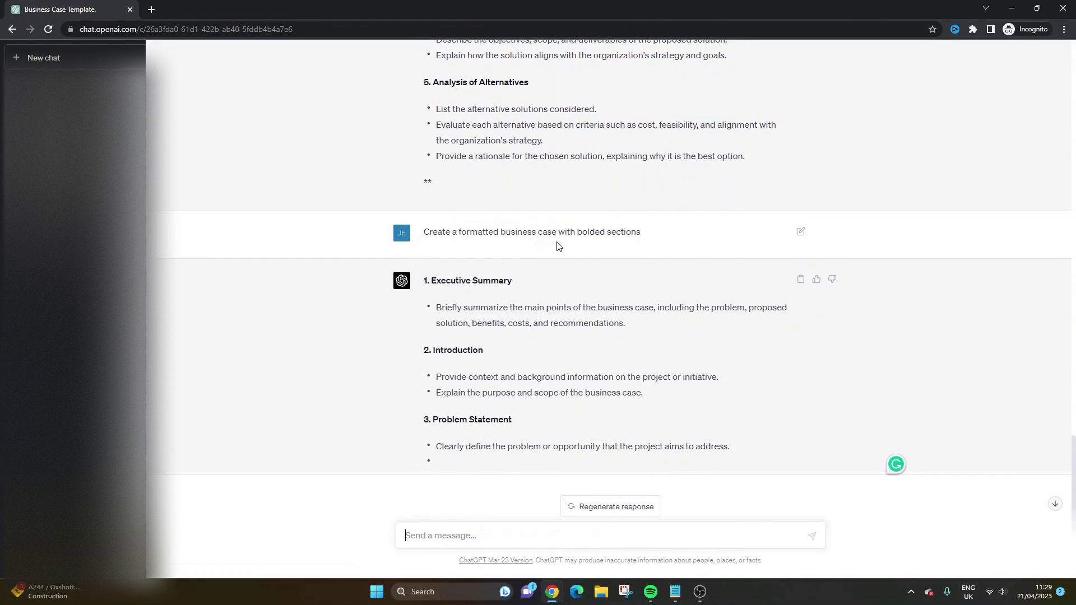
- From a new incognito tab, search Google for 'what to include in a business case'
{"action": "triple_click", "coordinate": [570, 231]}
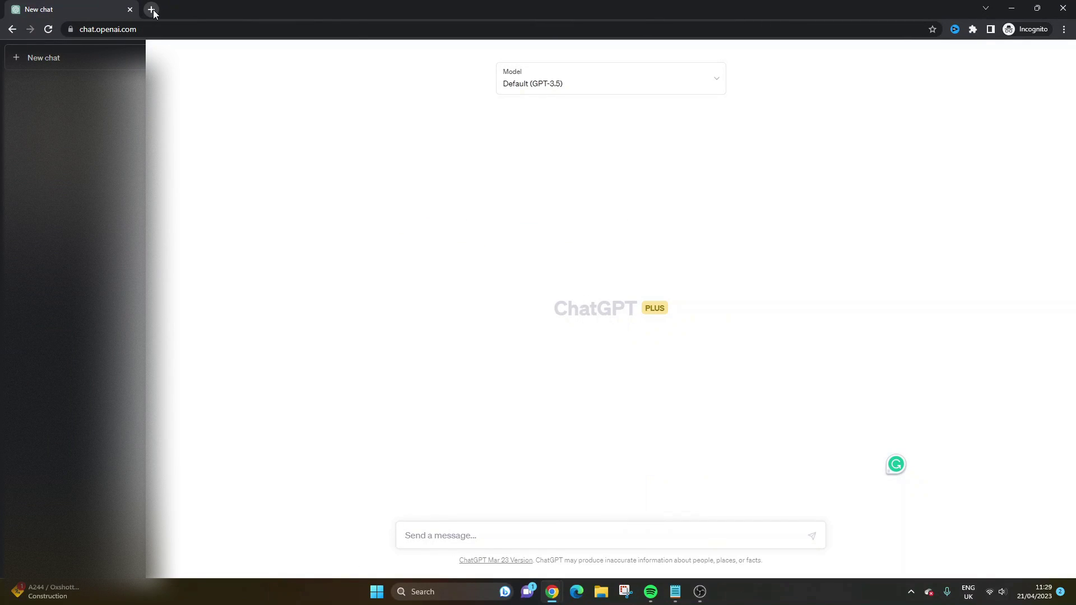
{"action": "left_click", "coordinate": [151, 10]}
{"action": "type", "text": "business"}
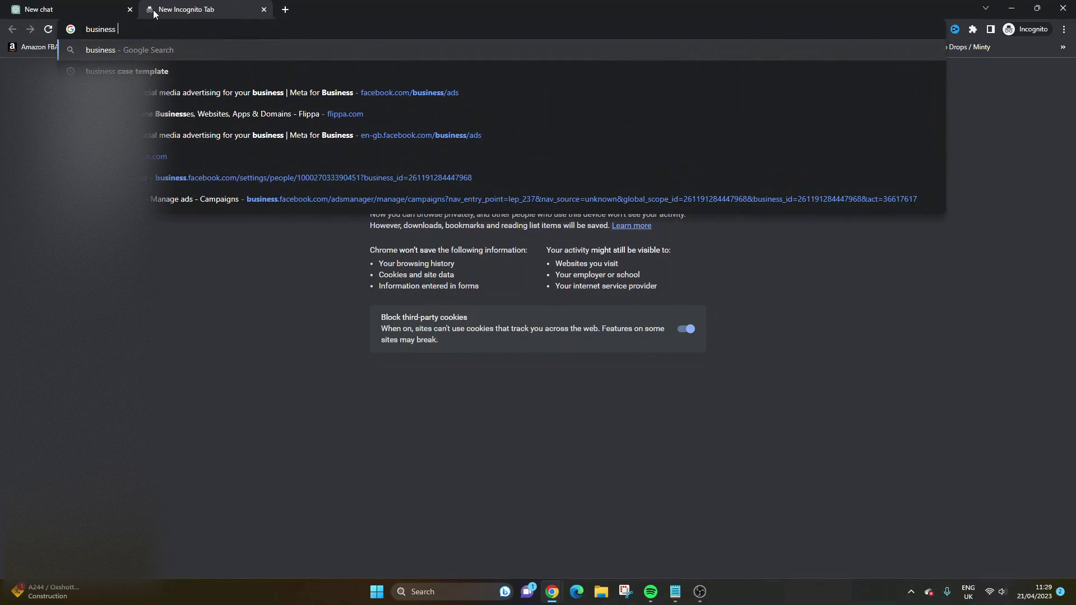
{"action": "key", "text": "BackSpace"}
{"action": "key", "text": "BackSpace"}
{"action": "key", "text": "BackSpace"}
{"action": "key", "text": "BackSpace"}
{"action": "key", "text": "BackSpace"}
{"action": "key", "text": "BackSpace"}
{"action": "key", "text": "BackSpace"}
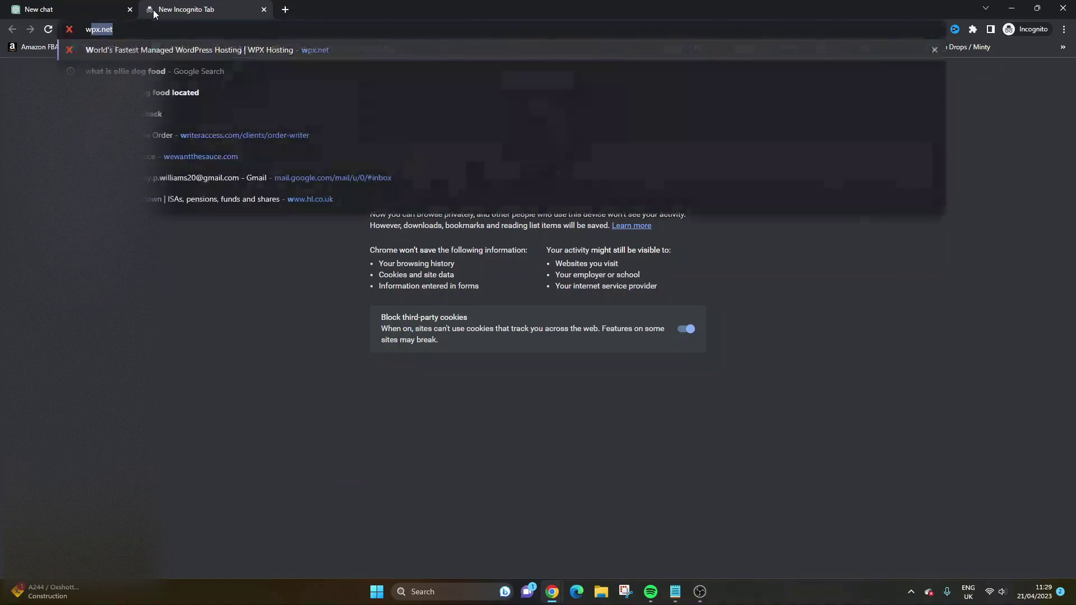
{"action": "key", "text": "BackSpace"}
{"action": "type", "text": "what to add"}
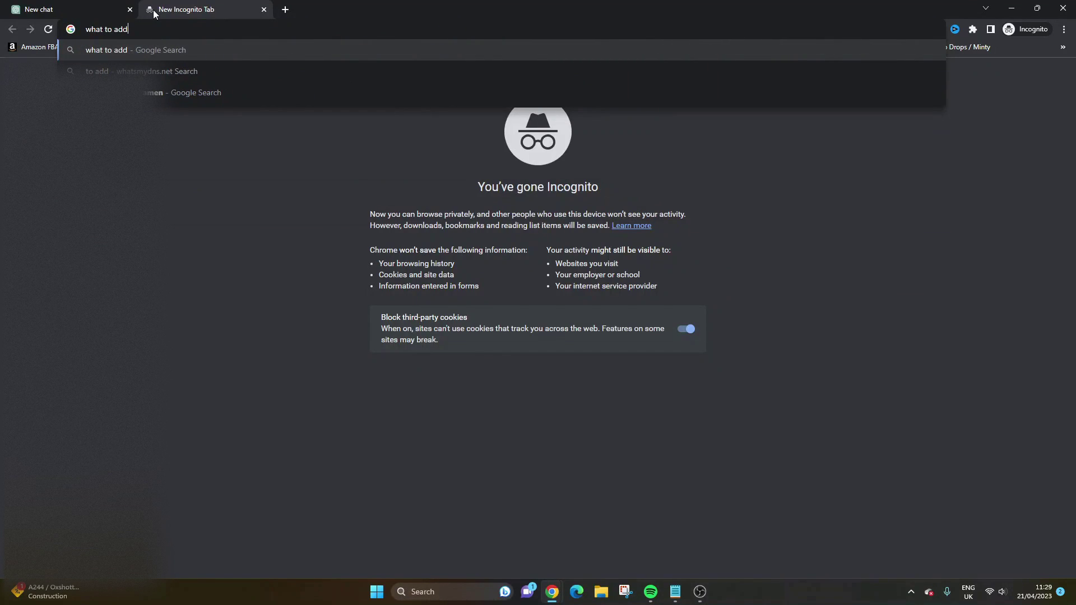
{"action": "key", "text": "BackSpace"}
{"action": "key", "text": "BackSpace"}
{"action": "key", "text": "BackSpace"}
{"action": "type", "text": "include ina  b"}
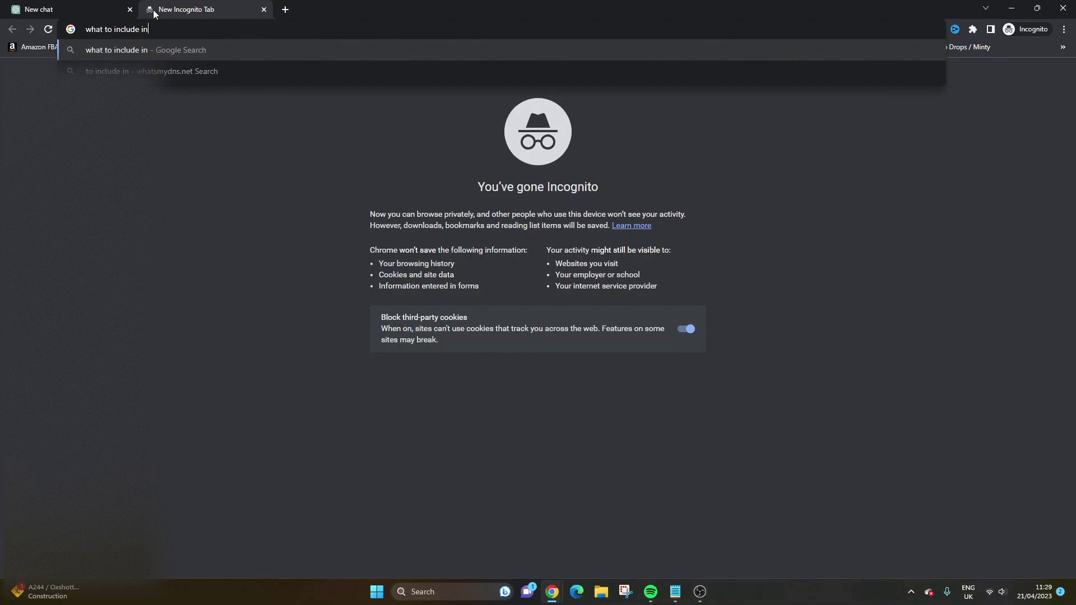
{"action": "key", "text": "BackSpace"}
{"action": "key", "text": "BackSpace"}
{"action": "key", "text": "BackSpace"}
{"action": "key", "text": "BackSpace"}
{"action": "type", "text": "a business case"}
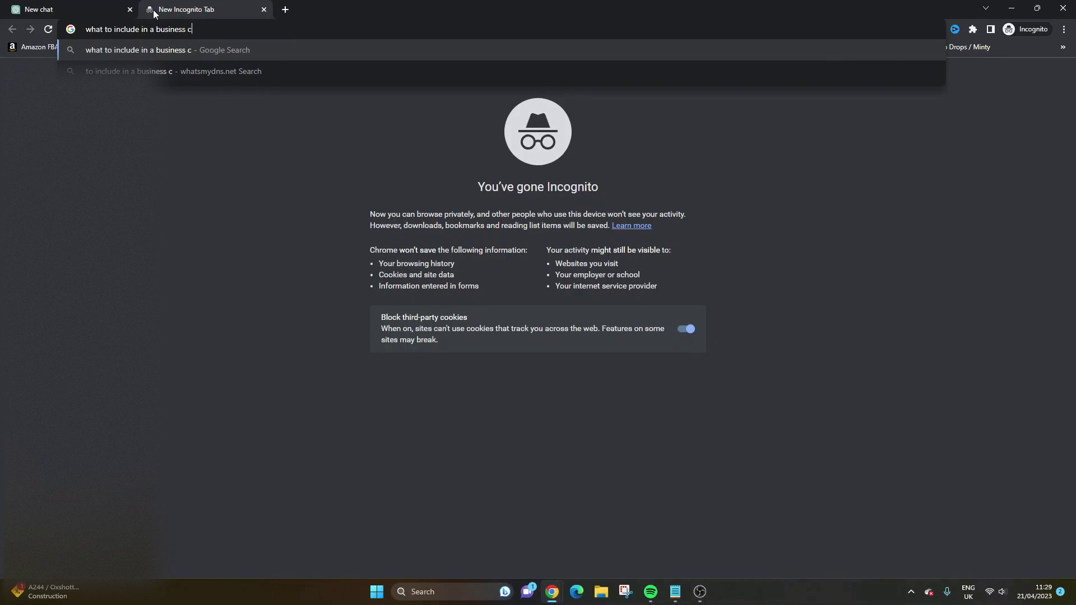
{"action": "key", "text": "Return"}
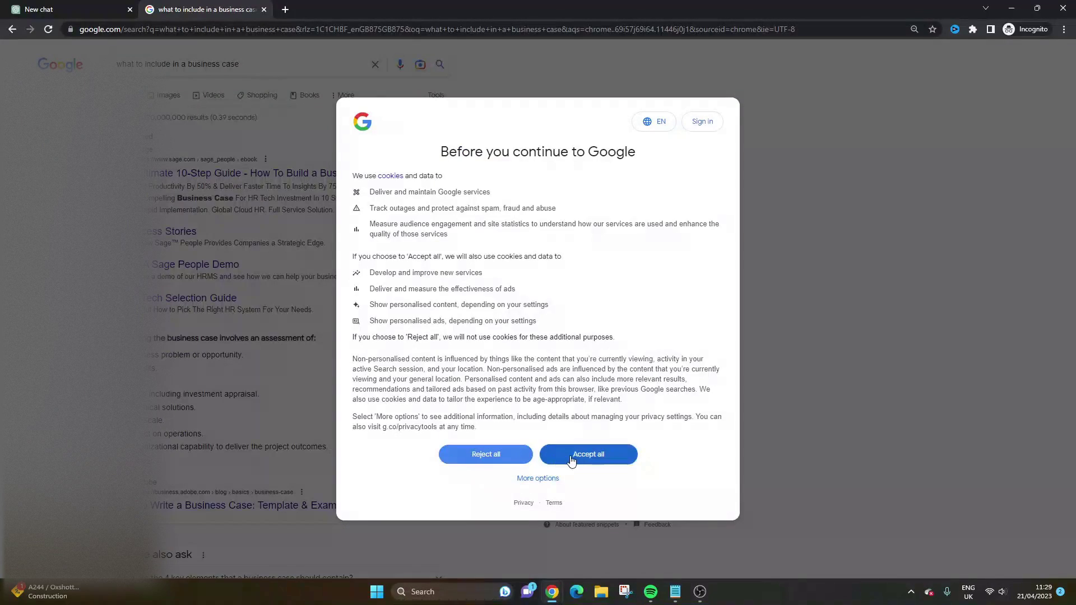
- Accept Google's cookies and copy the featured snippet's bullet list of business case points
{"action": "left_click", "coordinate": [586, 453]}
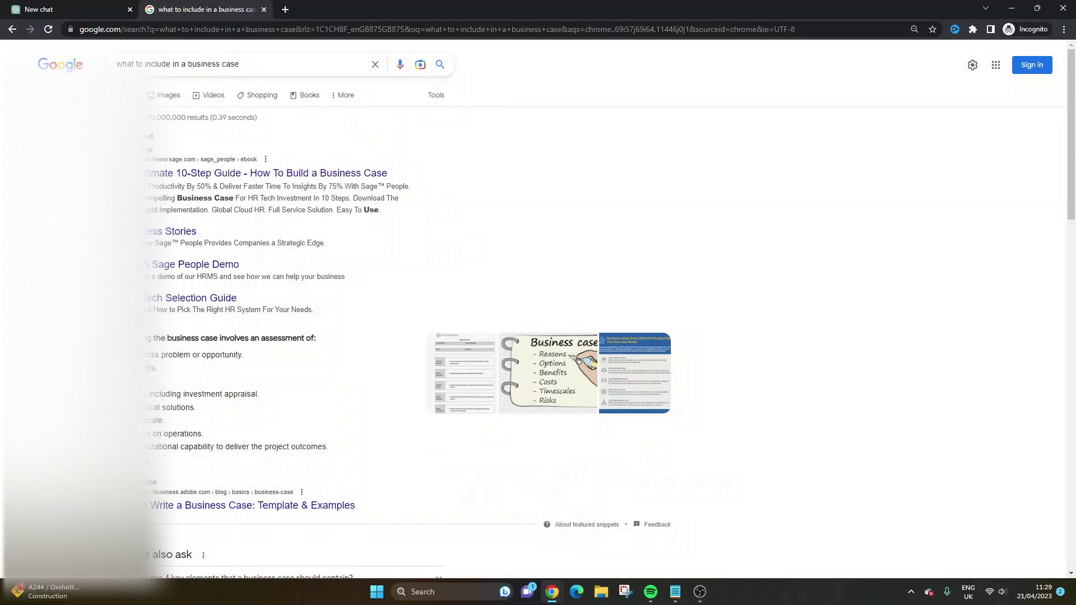
{"action": "left_click_drag", "start_coordinate": [141, 353], "coordinate": [330, 448]}
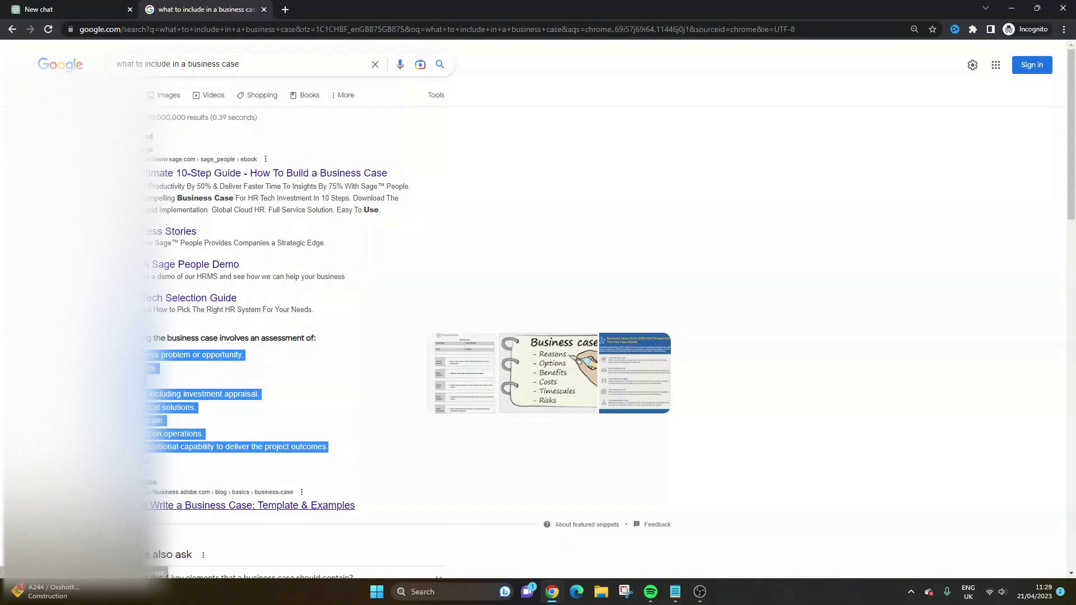
{"action": "left_click", "coordinate": [162, 377]}
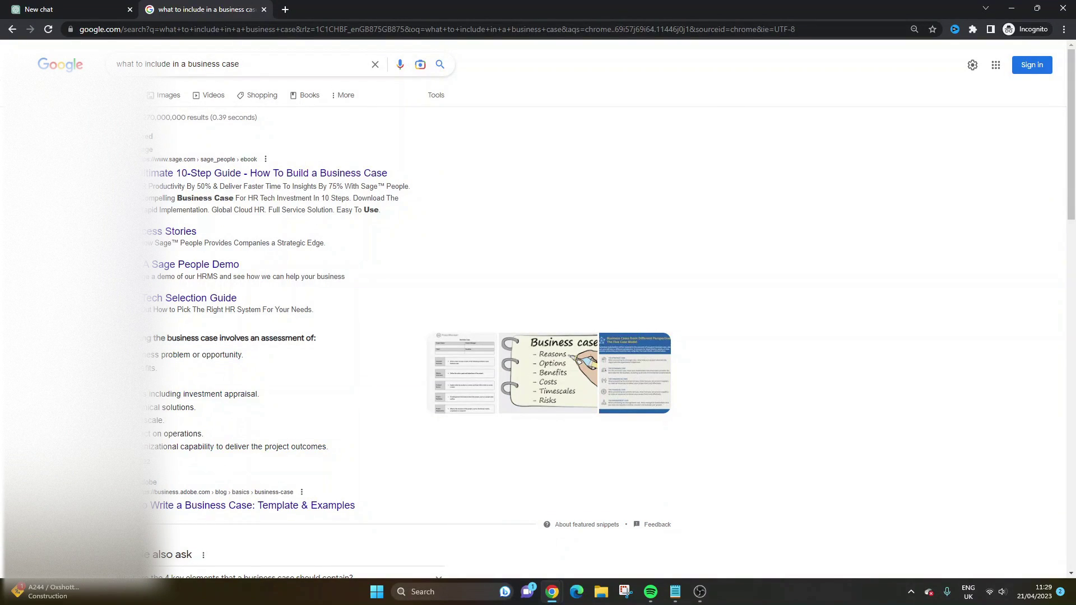
{"action": "left_click_drag", "start_coordinate": [144, 351], "coordinate": [326, 444]}
{"action": "right_click", "coordinate": [171, 351]}
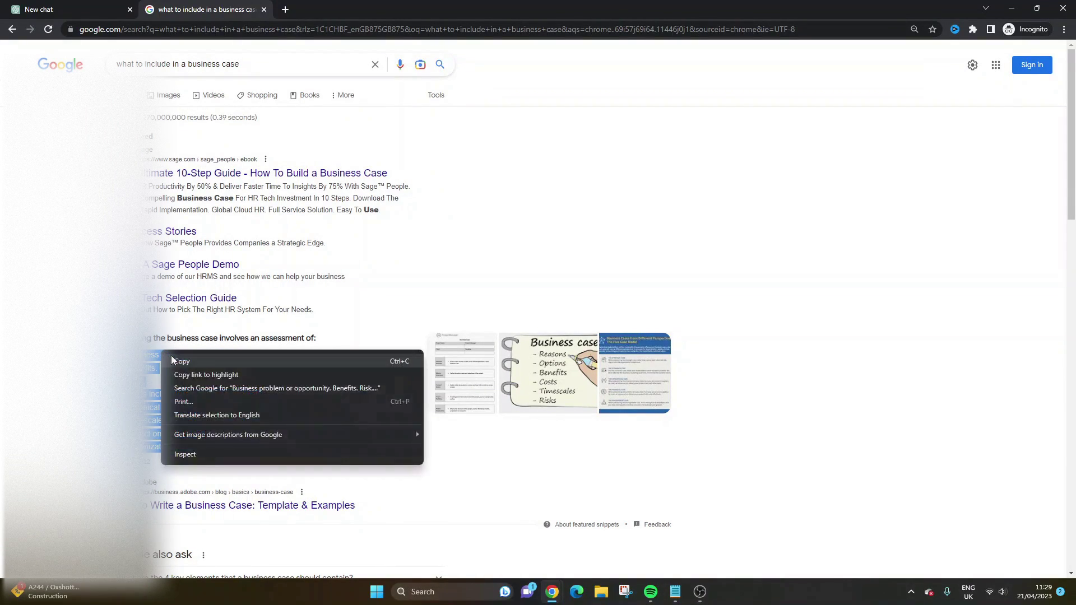
{"action": "left_click", "coordinate": [177, 359]}
{"action": "scroll", "coordinate": [250, 264], "scroll_direction": "down", "scroll_amount": 3}
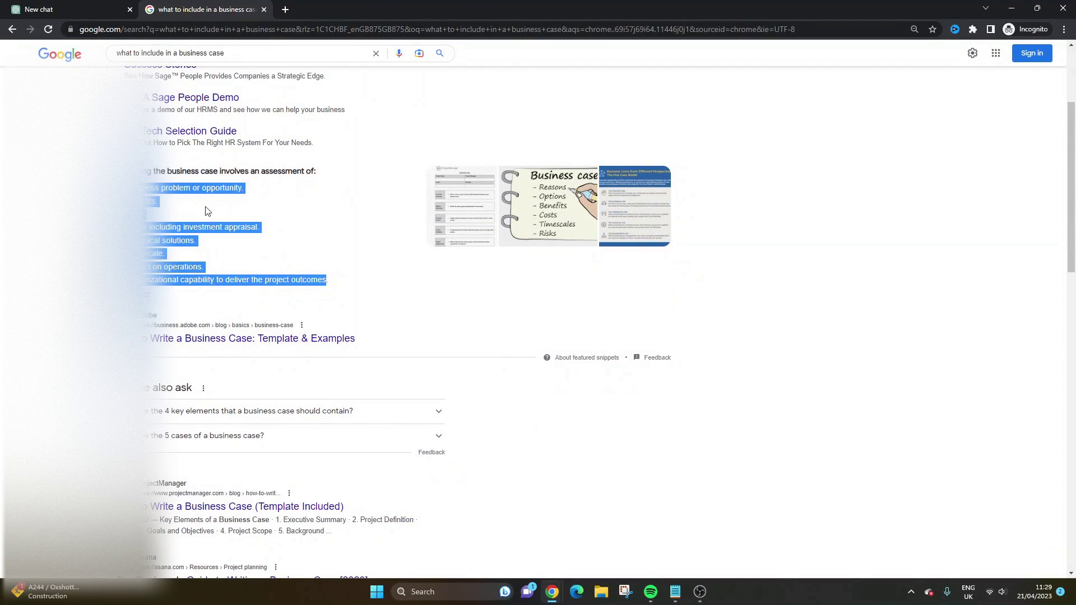
{"action": "scroll", "coordinate": [217, 258], "scroll_direction": "down", "scroll_amount": 3}
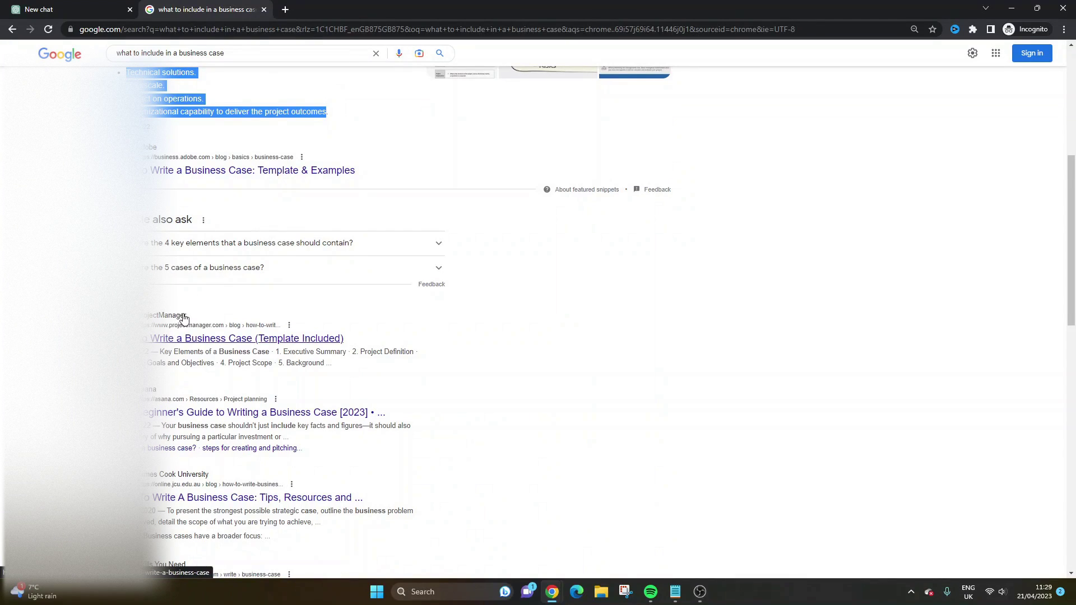
{"action": "scroll", "coordinate": [241, 351], "scroll_direction": "down", "scroll_amount": 3}
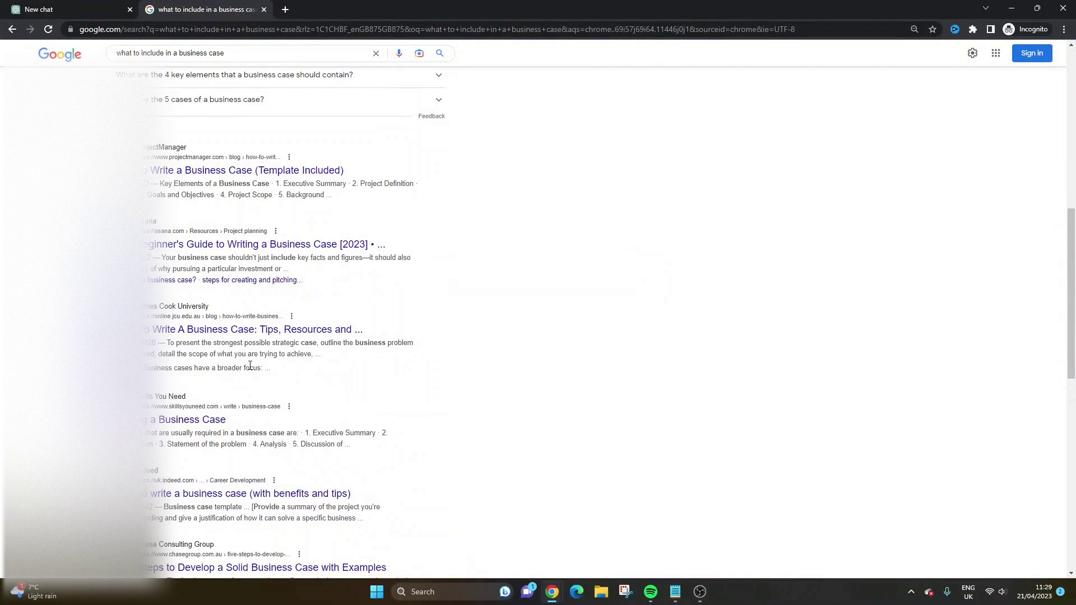
{"action": "scroll", "coordinate": [312, 417], "scroll_direction": "up", "scroll_amount": 4}
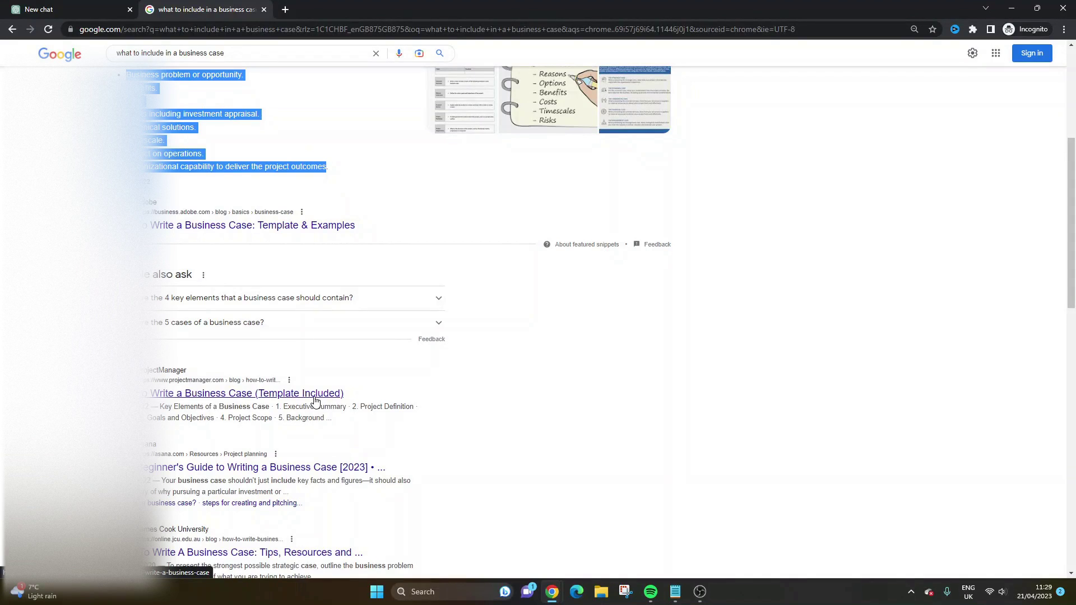
- Switch to the new ChatGPT chat and select the GPT-4 model
{"action": "left_click", "coordinate": [84, 9]}
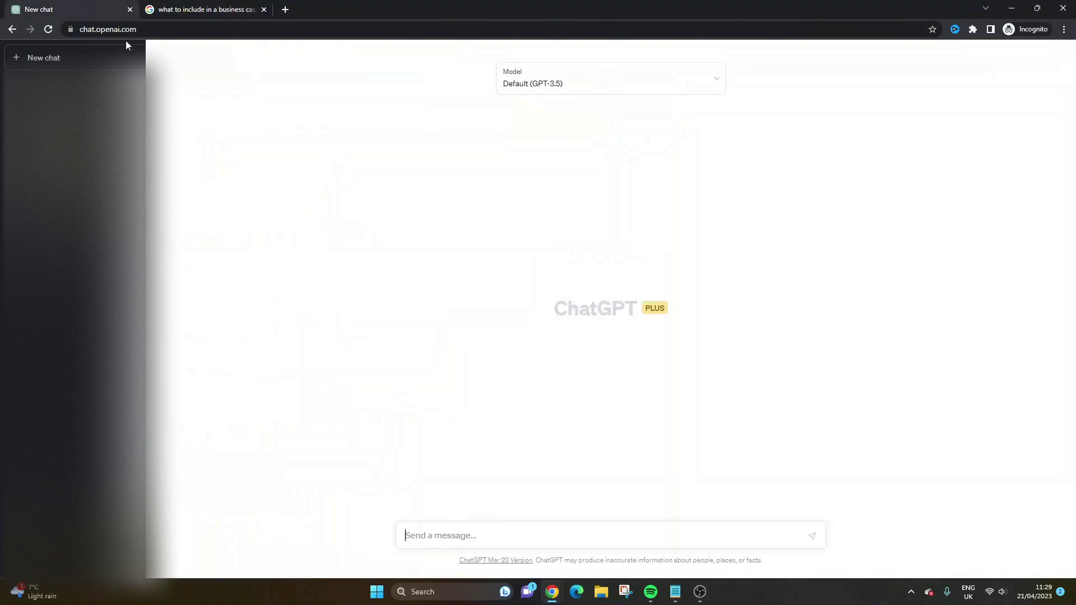
{"action": "left_click", "coordinate": [564, 84]}
{"action": "left_click", "coordinate": [562, 156]}
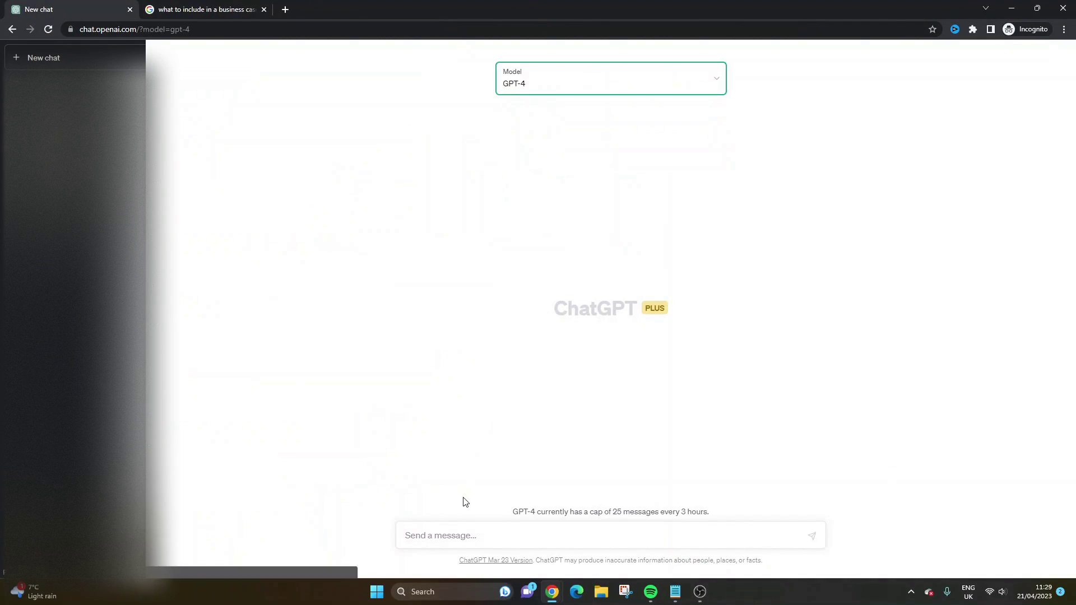
- Send a prompt for a formatted software-project business case, with the pasted section list in quotes
{"action": "left_click", "coordinate": [465, 535]}
{"action": "type", "text": "Create a "}
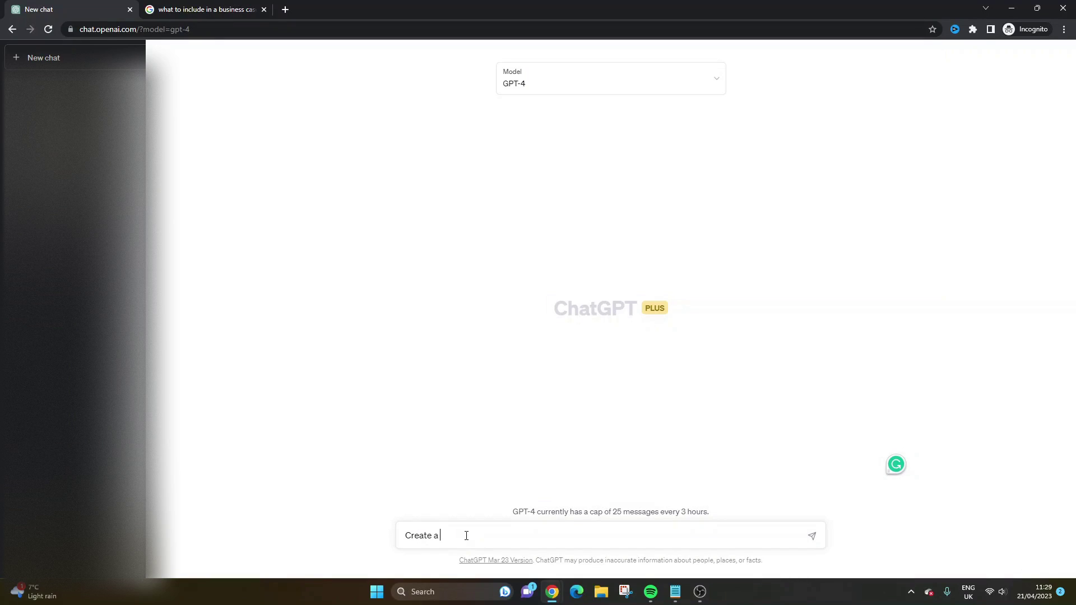
{"action": "type", "text": "formattede b"}
{"action": "key", "text": "BackSpace"}
{"action": "key", "text": "BackSpace"}
{"action": "key", "text": "BackSpace"}
{"action": "type", "text": "business case for a softwa"}
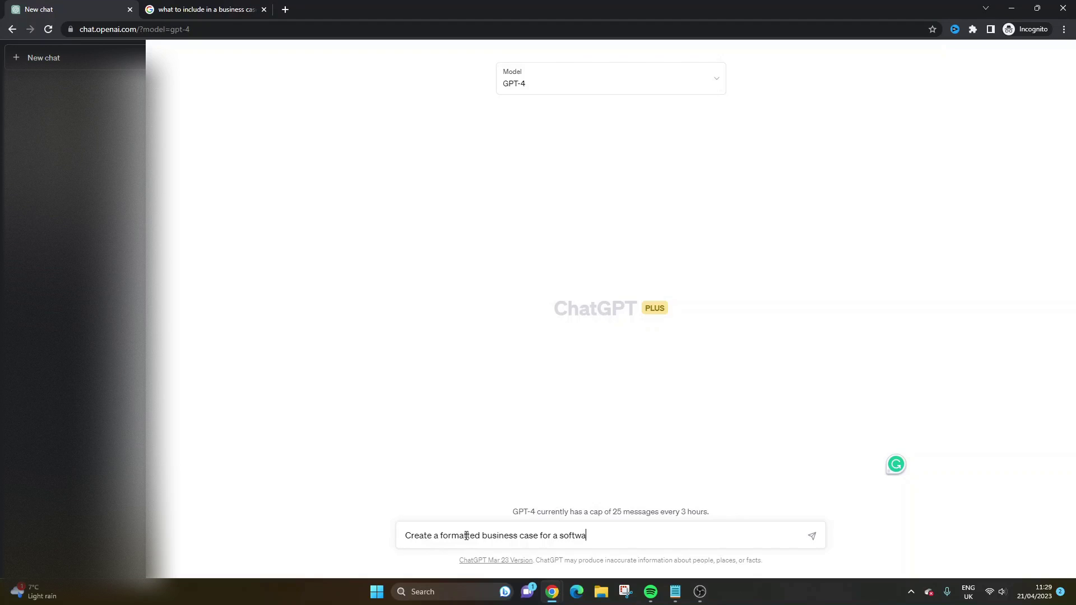
{"action": "type", "text": "re project that will enable the clien"}
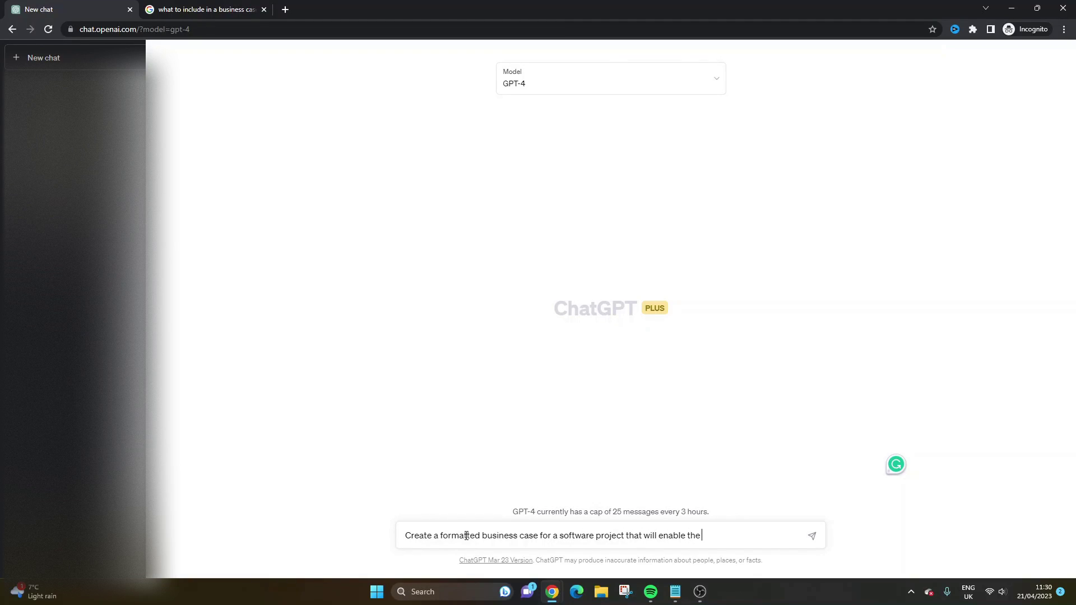
{"action": "key", "text": "BackSpace"}
{"action": "key", "text": "BackSpace"}
{"action": "key", "text": "BackSpace"}
{"action": "key", "text": "BackSpace"}
{"action": "key", "text": "BackSpace"}
{"action": "type", "text": "o manage their resources better. Includ"}
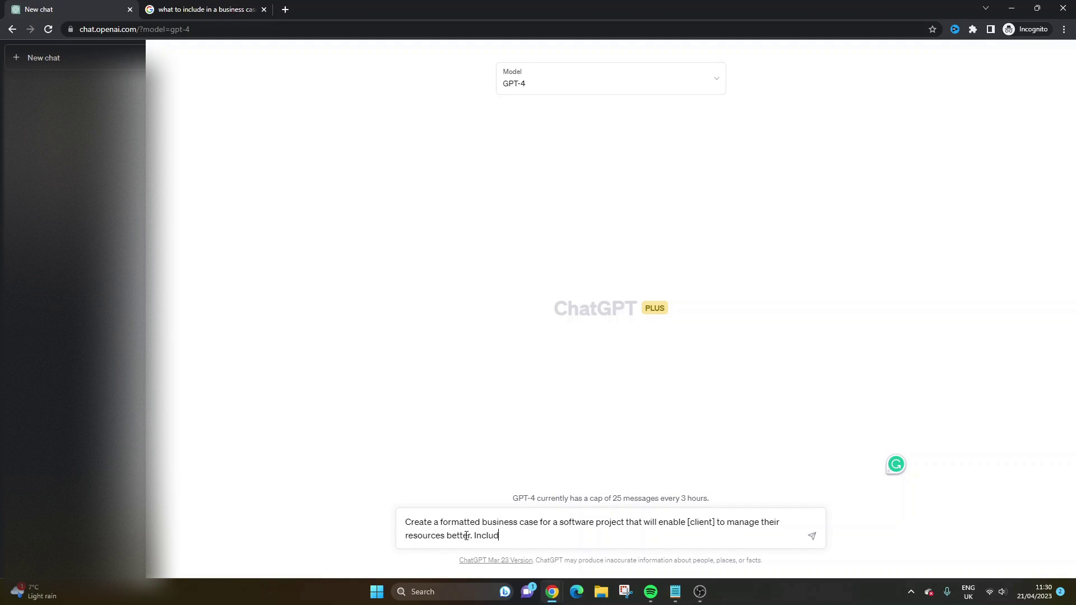
{"action": "type", "text": "e the following sections that are b"}
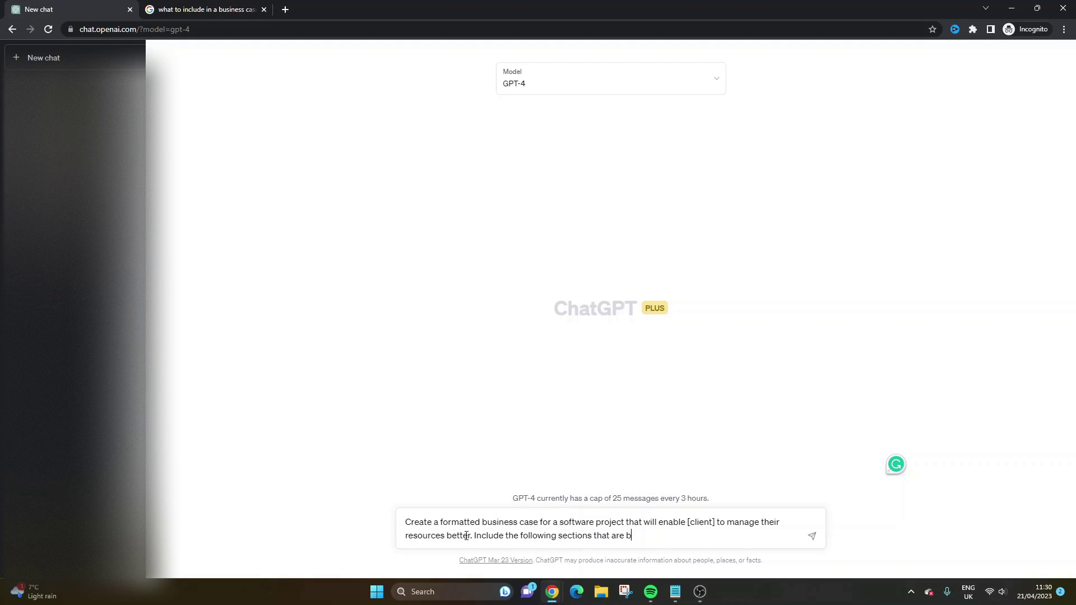
{"action": "type", "text": "olded and formatted \""}
{"action": "type", "text": "Business problem or opportunity. Benefits. Risk. Costs including investment appraisal. Technical solutions. Timescale. Impact on operations. Organizational capability to deliver the project outcomes"}
{"action": "type", "text": "\""}
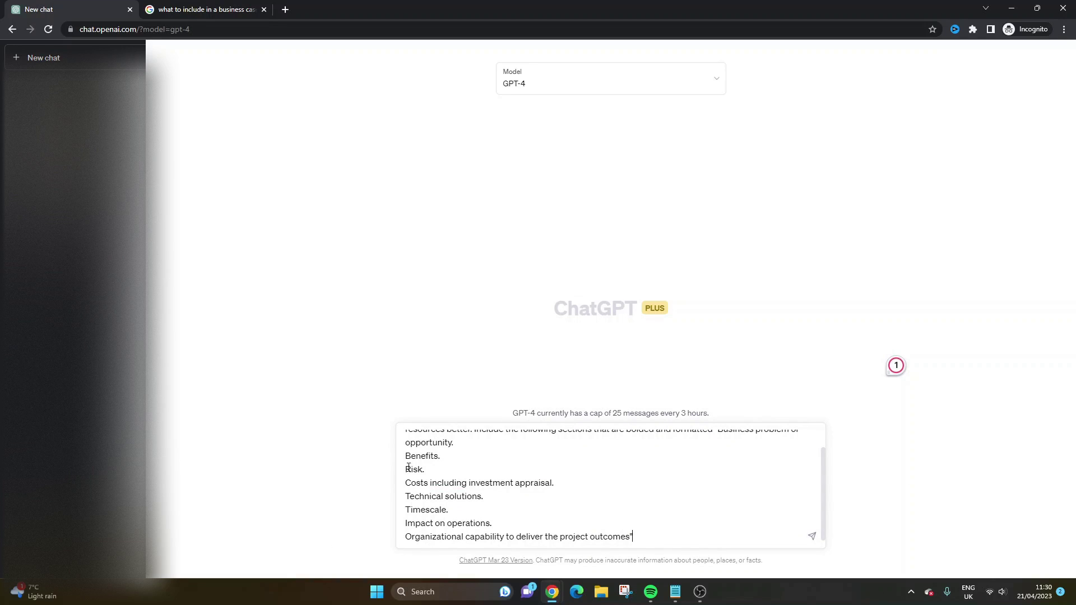
{"action": "scroll", "coordinate": [426, 482], "scroll_direction": "up", "scroll_amount": 1}
{"action": "scroll", "coordinate": [729, 493], "scroll_direction": "down", "scroll_amount": 2}
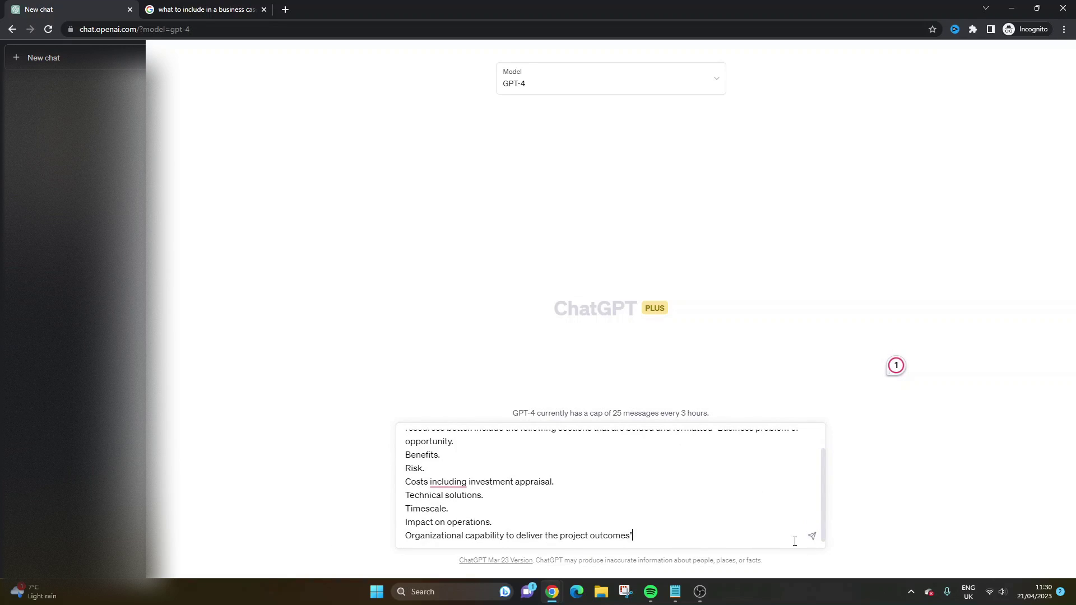
{"action": "left_click", "coordinate": [813, 538]}
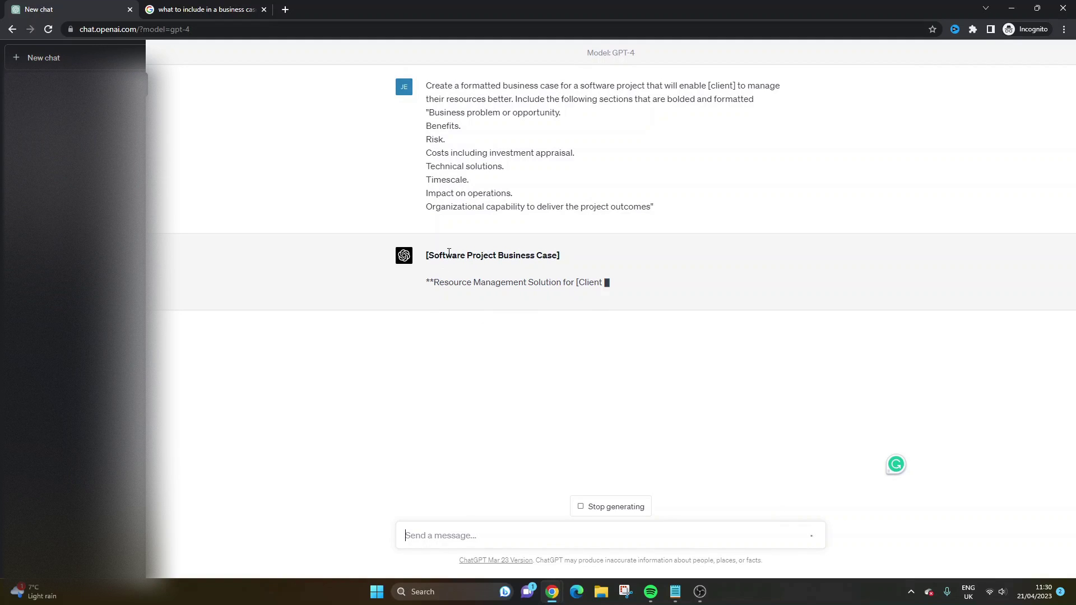
- Highlight the reply's title, its Business Problem or Opportunity heading, and the prompt's opening paragraph
{"action": "left_click_drag", "start_coordinate": [426, 255], "coordinate": [560, 256]}
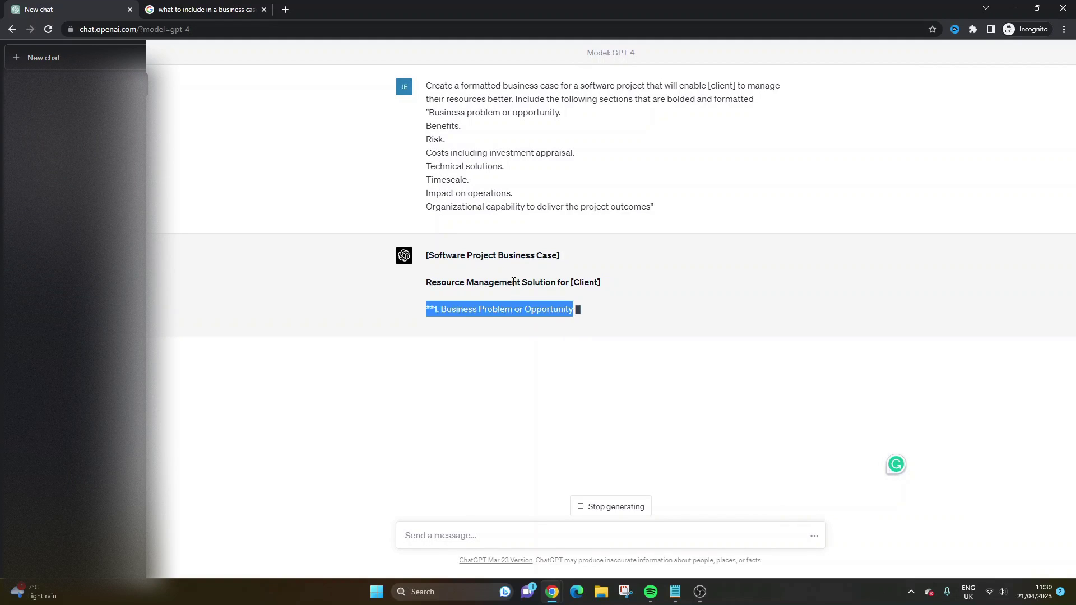
{"action": "triple_click", "coordinate": [531, 309]}
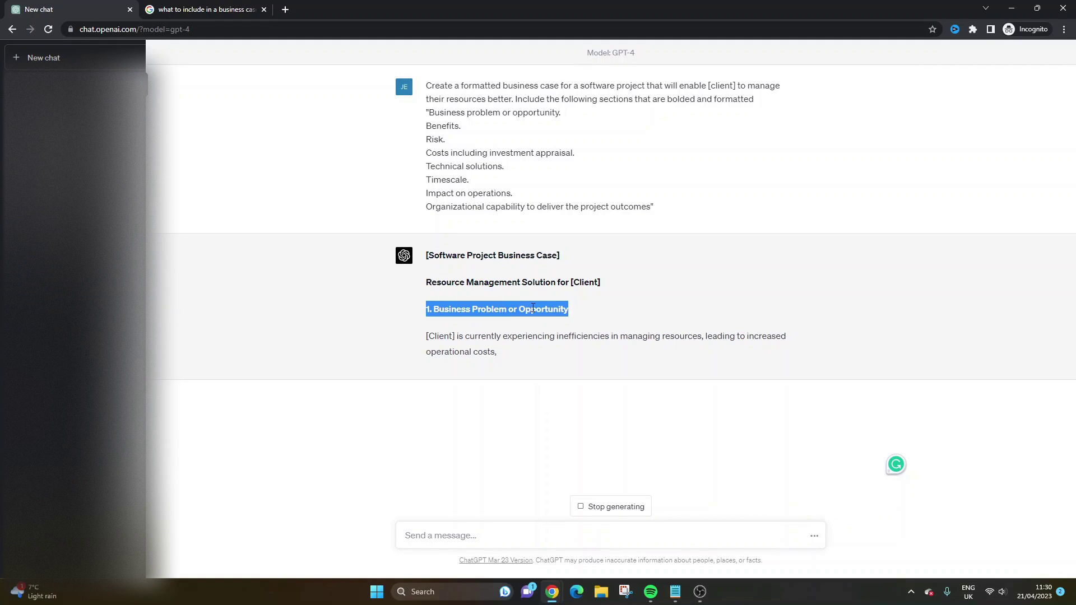
{"action": "double_click", "coordinate": [445, 111]}
{"action": "triple_click", "coordinate": [445, 110]}
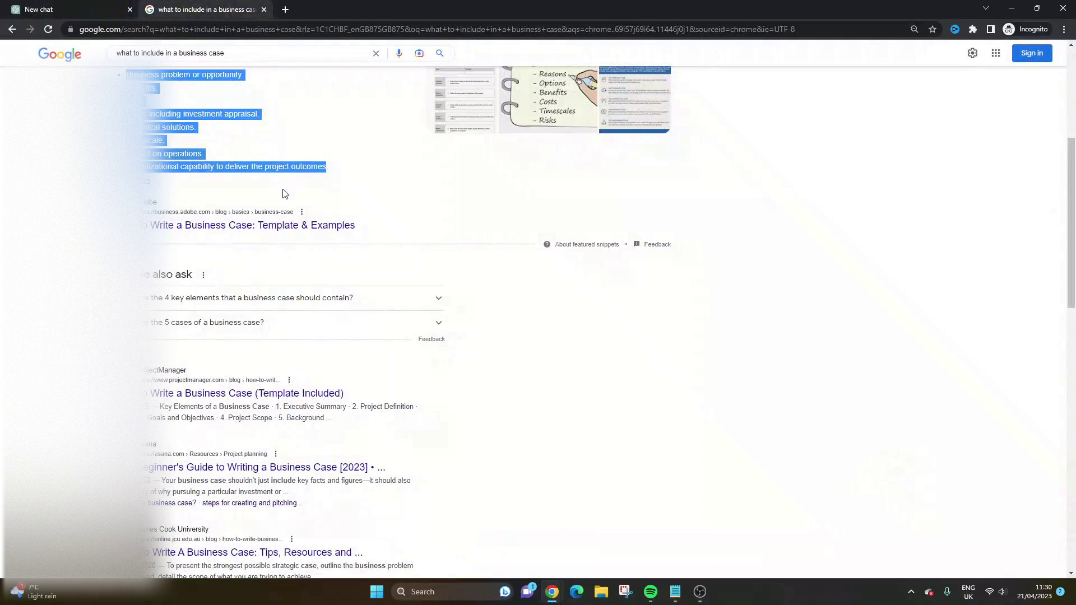
- Scroll through the Google results, then go back to the ChatGPT chat's growing business case
{"action": "scroll", "coordinate": [373, 315], "scroll_direction": "down", "scroll_amount": 4}
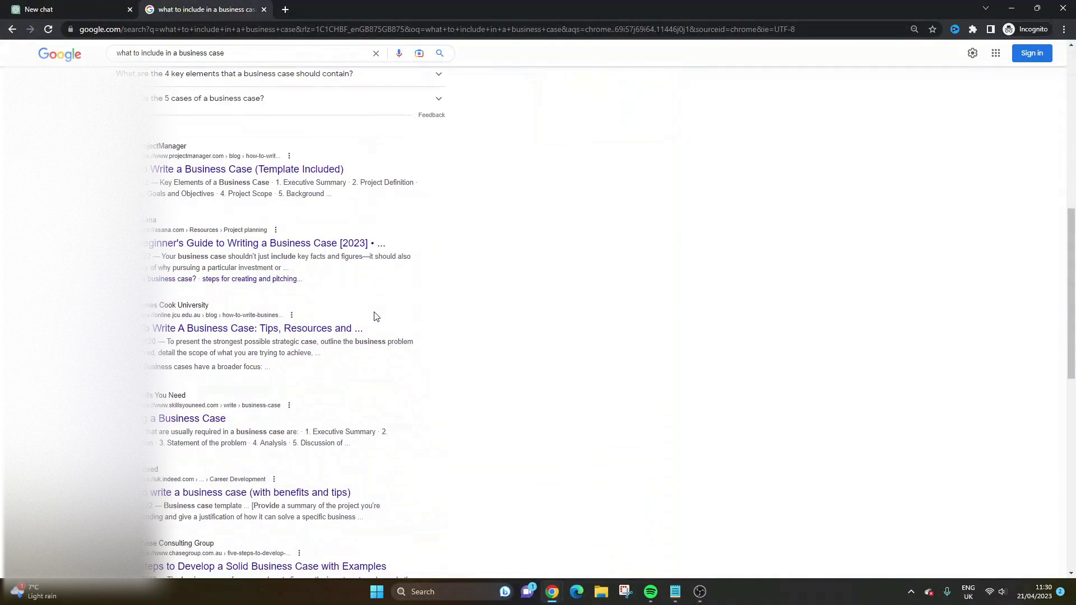
{"action": "scroll", "coordinate": [374, 316], "scroll_direction": "down", "scroll_amount": 3}
{"action": "scroll", "coordinate": [374, 316], "scroll_direction": "up", "scroll_amount": 5}
{"action": "scroll", "coordinate": [437, 281], "scroll_direction": "up", "scroll_amount": 6}
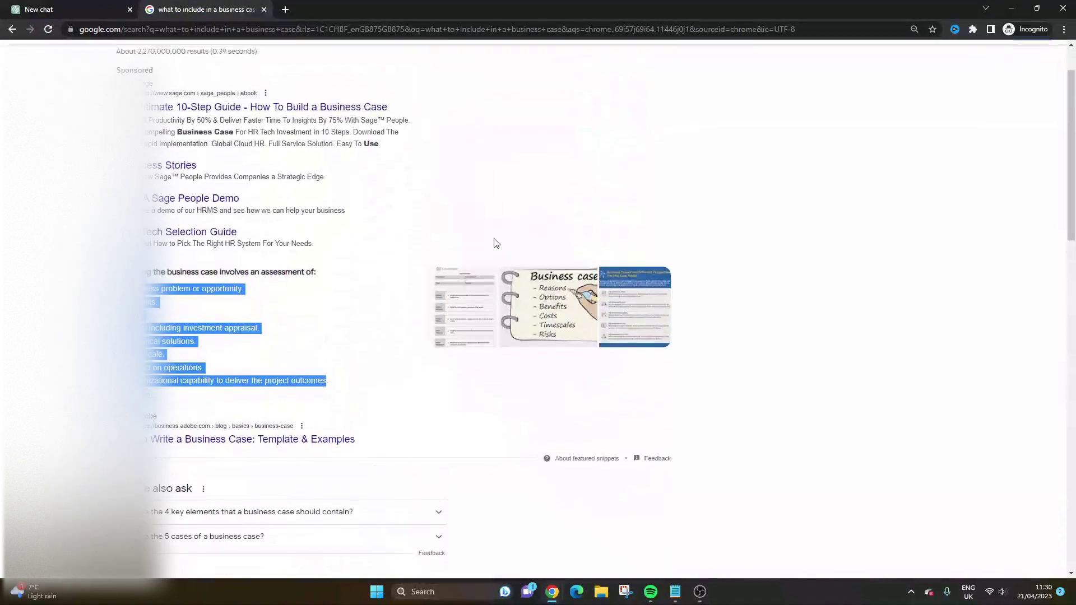
{"action": "left_click", "coordinate": [88, 7]}
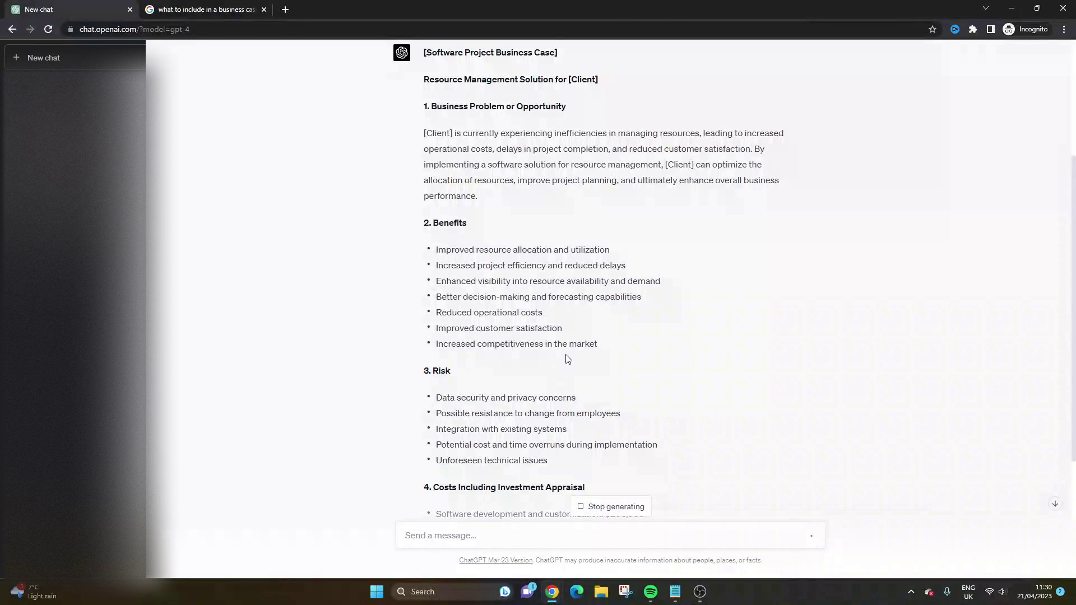